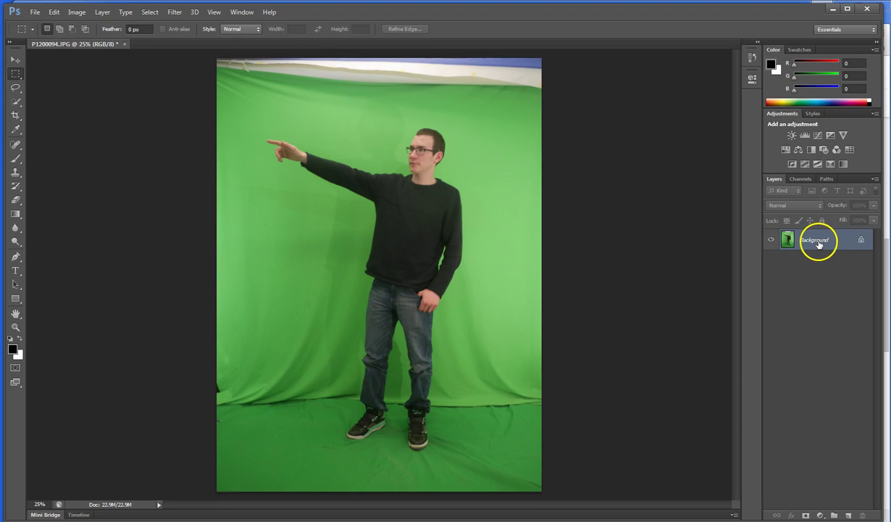
# Step: Convert the locked Background layer of the green-screen photo into an editable Layer 0
pyautogui.doubleClick(819, 244)
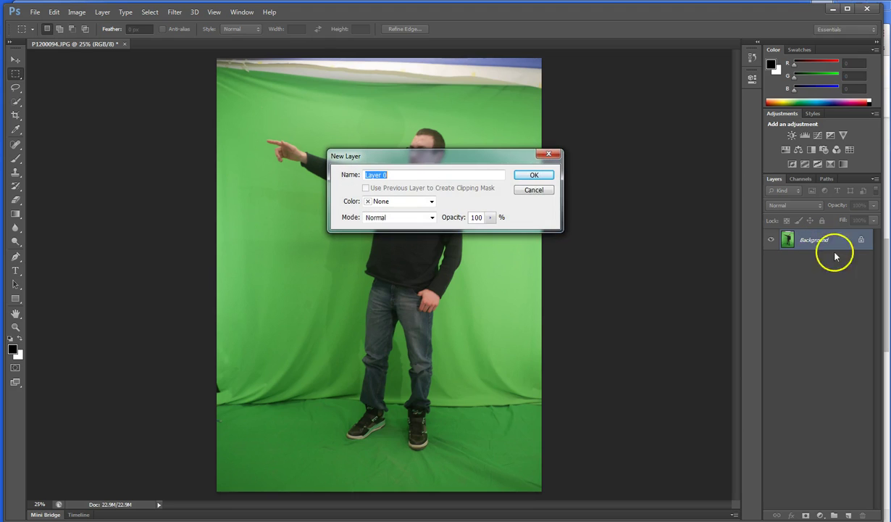
pyautogui.click(546, 177)
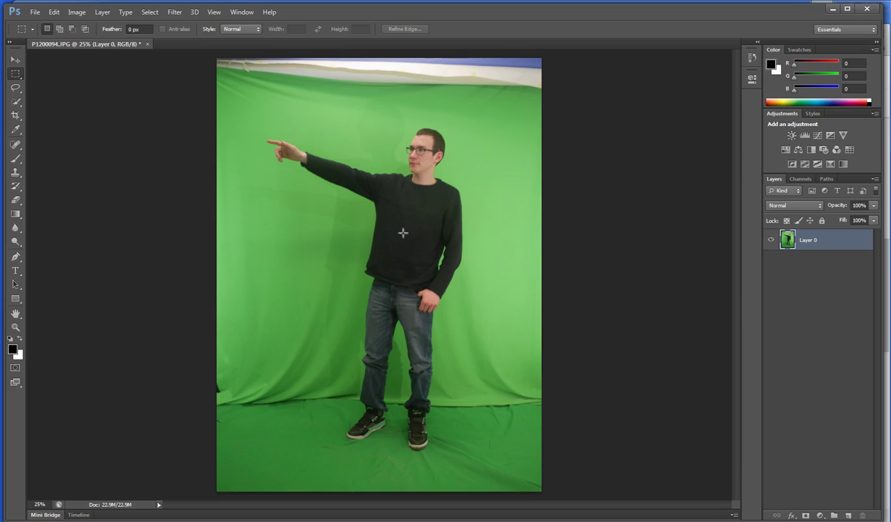
# Step: With the Magic Wand, erase the green backdrop left of, beside and right of the man
pyautogui.click(16, 101)
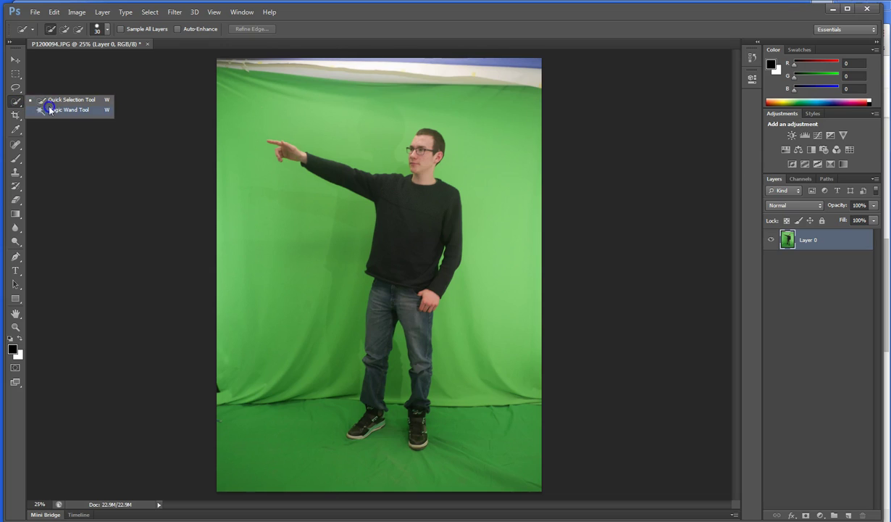
pyautogui.click(51, 110)
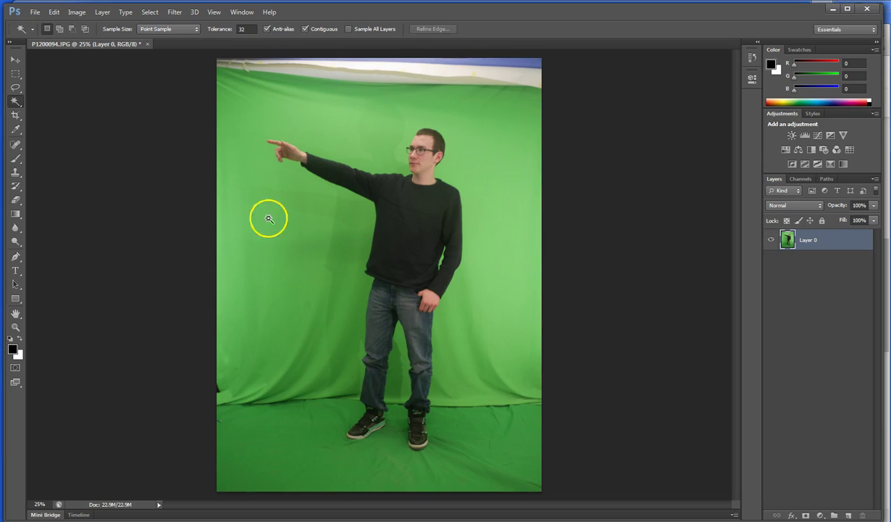
pyautogui.click(291, 256)
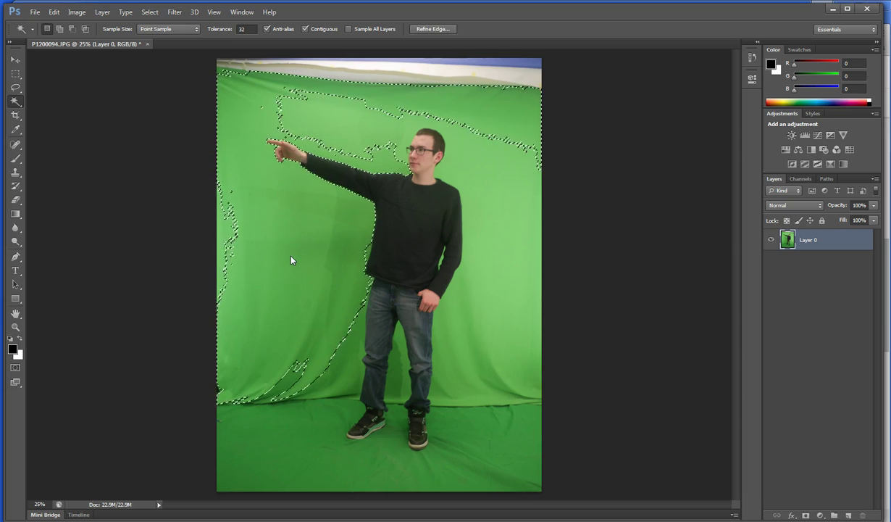
pyautogui.press('Delete')
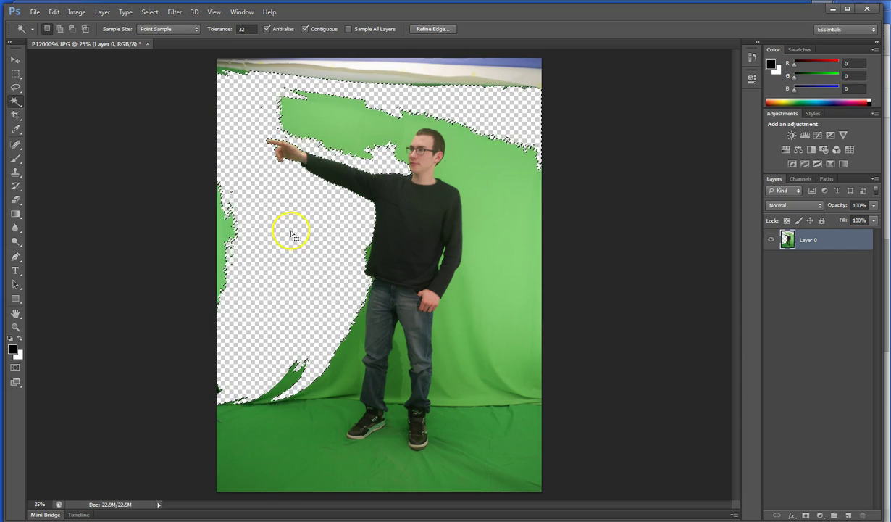
pyautogui.click(487, 270)
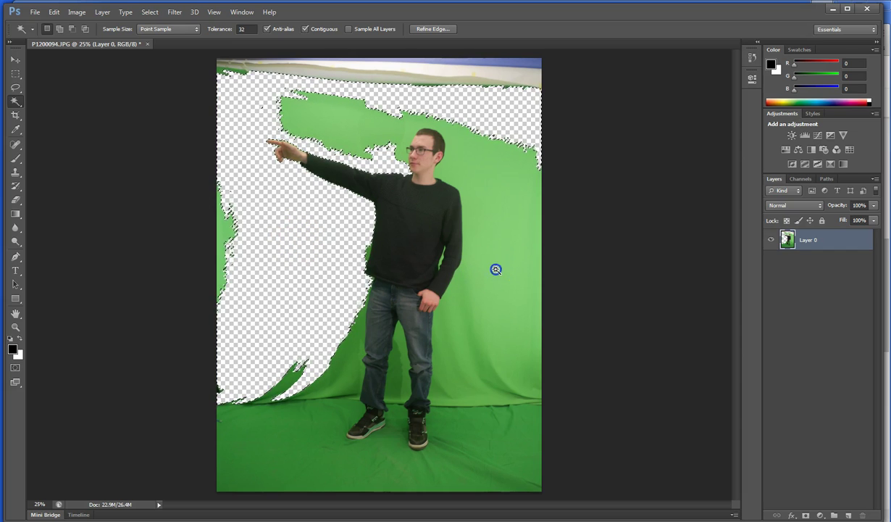
pyautogui.press('Delete')
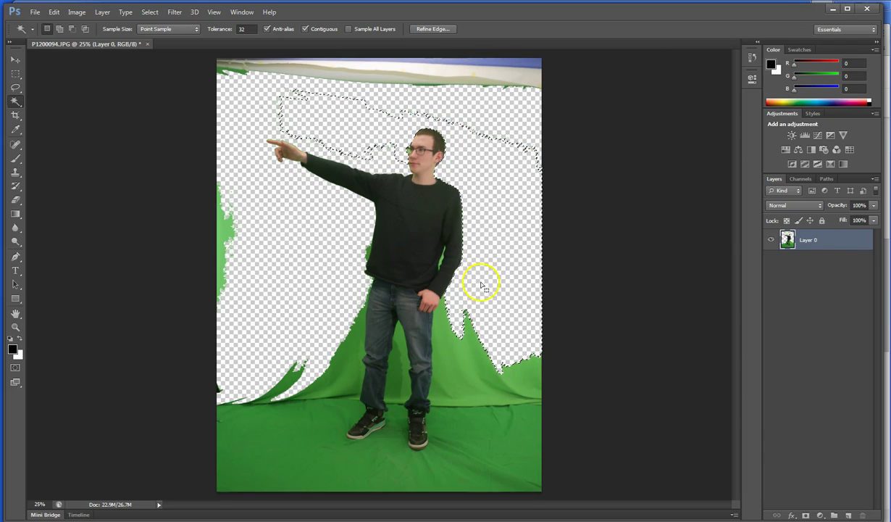
pyautogui.click(470, 362)
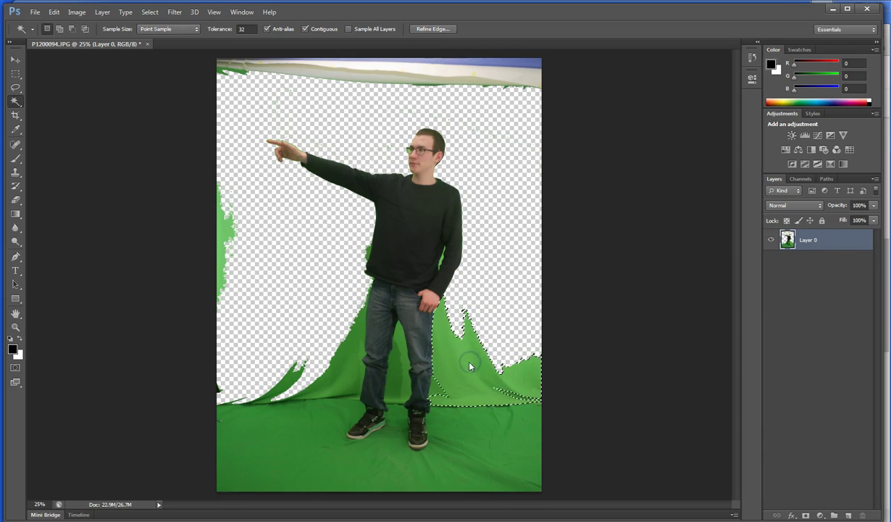
pyautogui.press('Delete')
pyautogui.click(512, 416)
pyautogui.press('Delete')
# Step: Erase green patches near the shoes, between the legs, at the left edge and by the sleeve
pyautogui.click(389, 451)
pyautogui.press('Delete')
pyautogui.click(394, 384)
pyautogui.press('Delete')
pyautogui.click(350, 369)
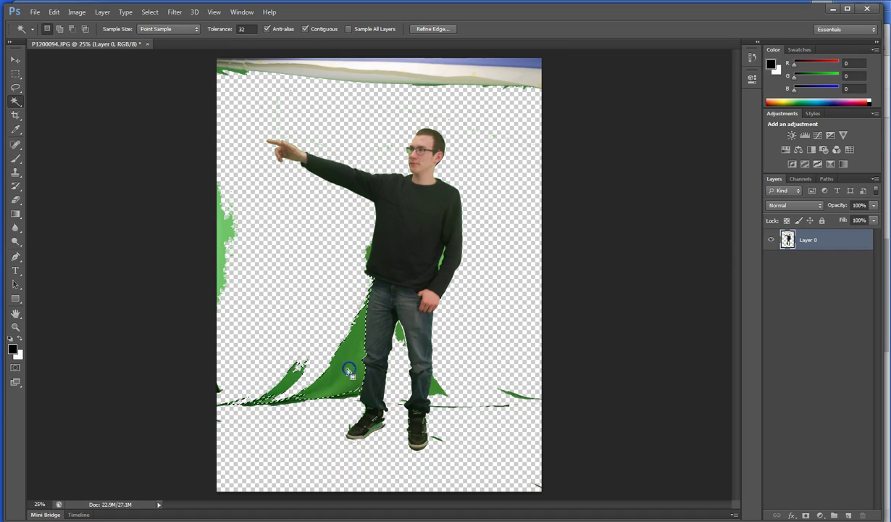
pyautogui.press('Delete')
pyautogui.click(225, 271)
pyautogui.press('Delete')
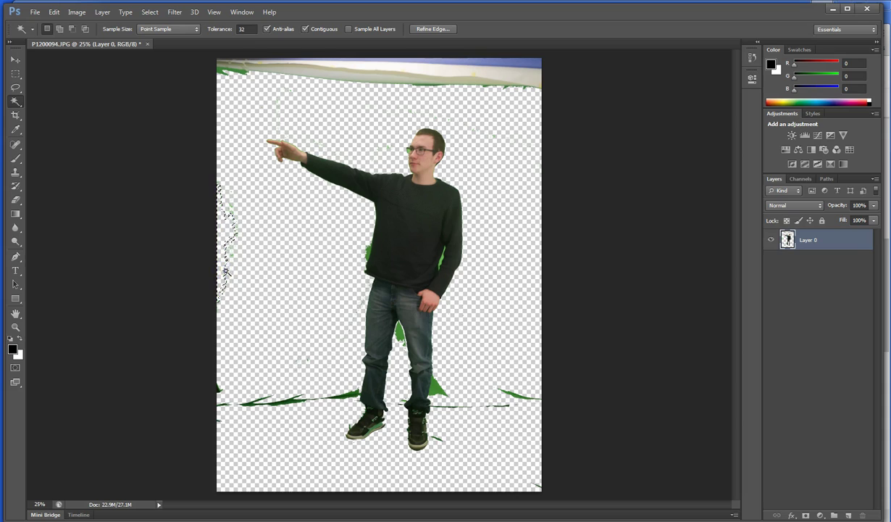
pyautogui.click(369, 252)
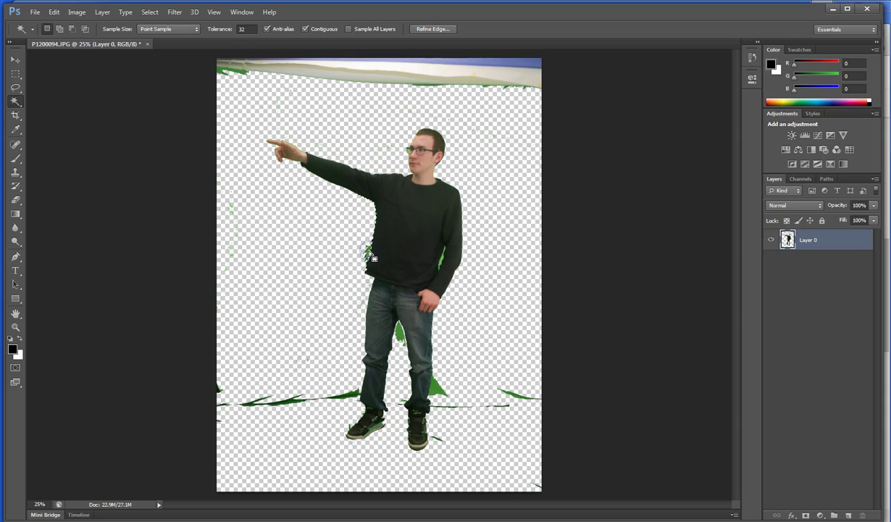
pyautogui.press('Delete')
pyautogui.click(443, 258)
pyautogui.press('Delete')
# Step: Try selecting the remaining green floor, undo a bad erase, and zoom to 50%
pyautogui.click(398, 339)
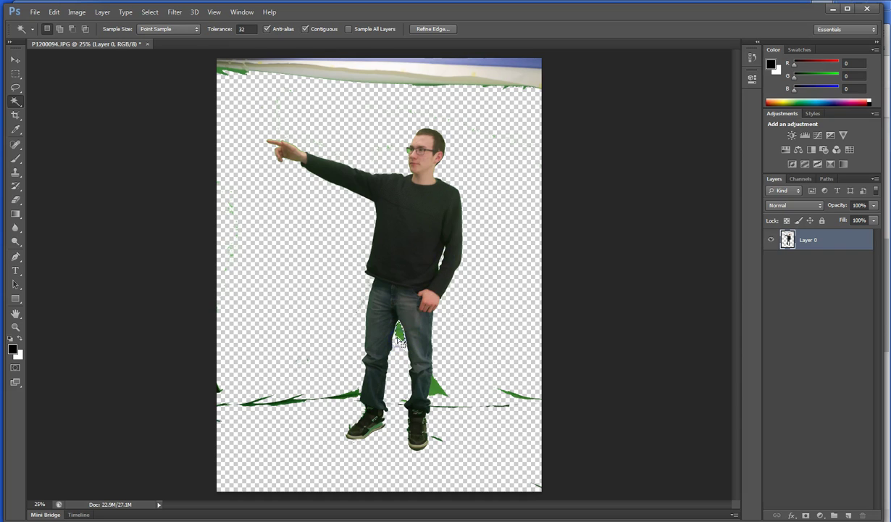
pyautogui.click(479, 411)
pyautogui.click(476, 403)
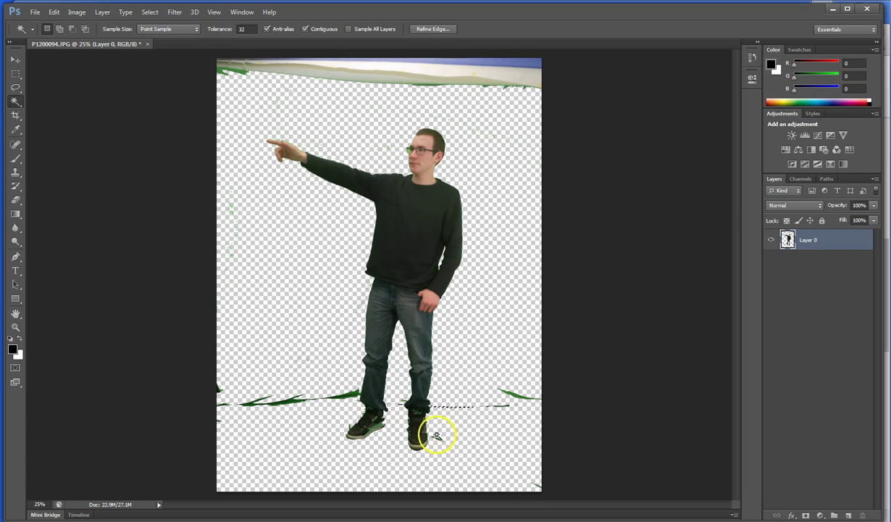
pyautogui.click(348, 396)
pyautogui.press('Delete')
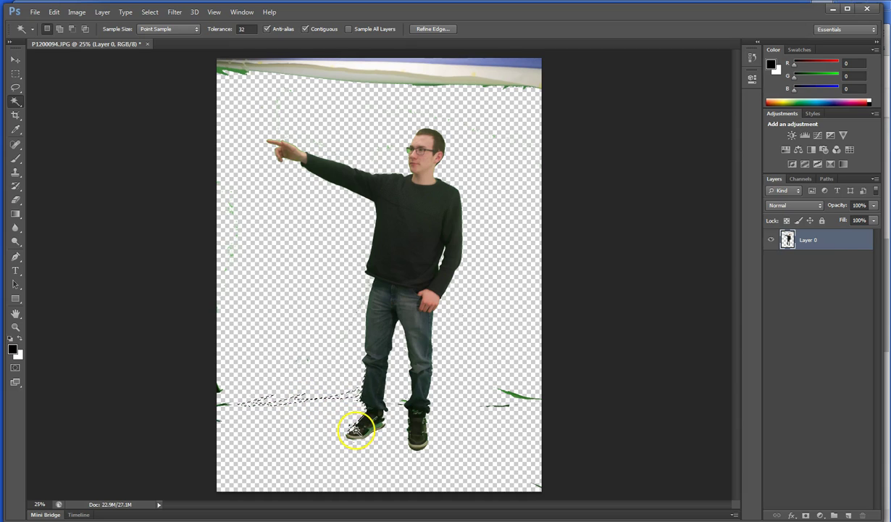
pyautogui.hotkey('ctrl', 'z')
pyautogui.click(387, 432)
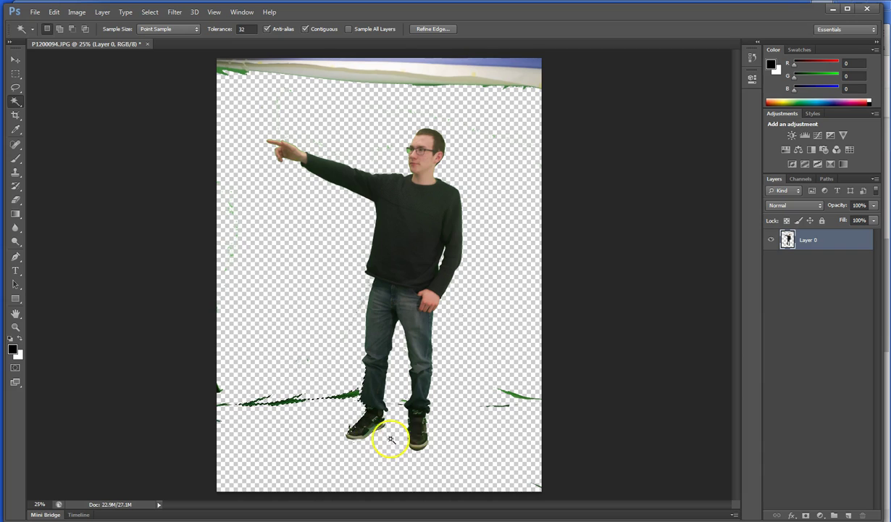
pyautogui.hotkey('ctrl', '+')
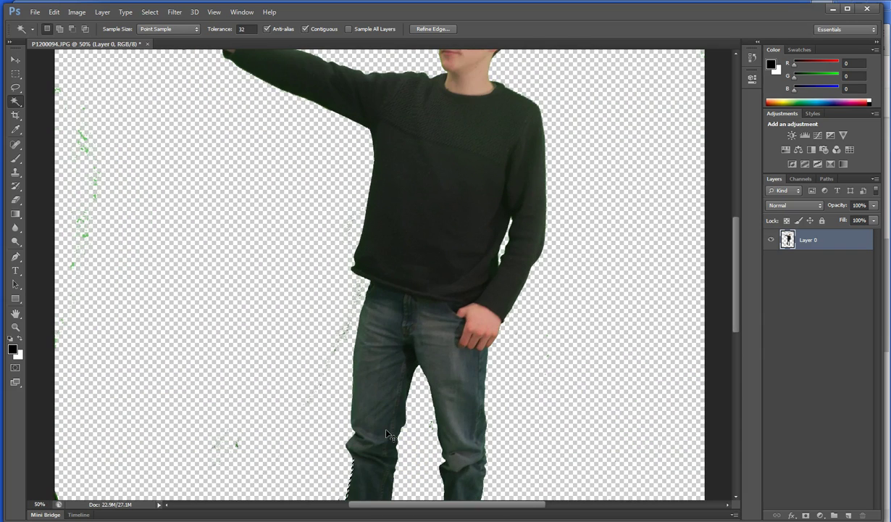
# Step: Box the green floor streaks beside the legs with the Rectangular Marquee and delete them
pyautogui.moveTo(737, 263); pyautogui.dragTo(737, 319)
pyautogui.click(15, 74)
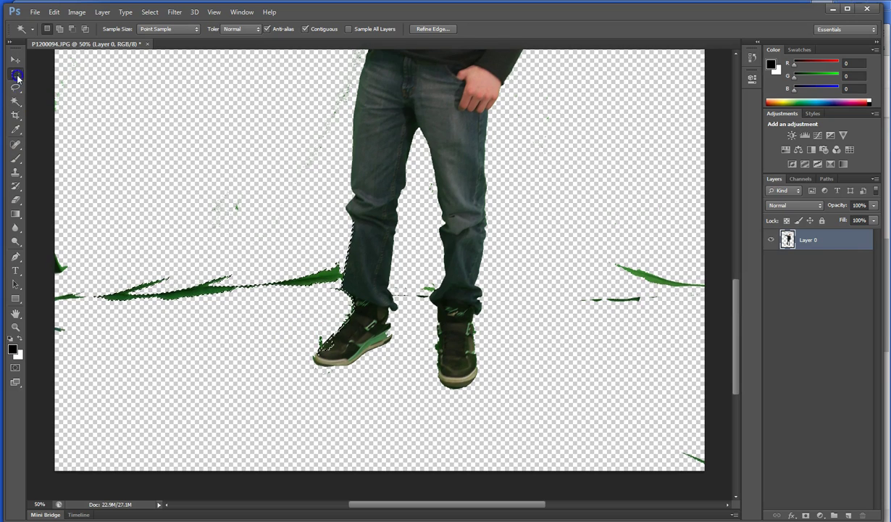
pyautogui.moveTo(58, 184); pyautogui.dragTo(248, 371)
pyautogui.press('Delete')
pyautogui.moveTo(163, 297); pyautogui.dragTo(259, 245)
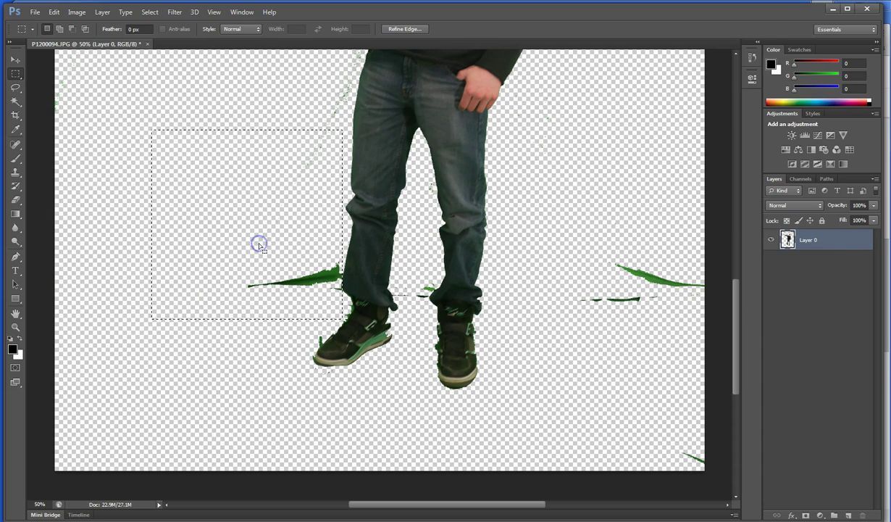
pyautogui.moveTo(297, 276)
pyautogui.mouseDown()
pyautogui.moveTo(300, 298)
pyautogui.moveTo(658, 312)
pyautogui.moveTo(668, 415)
pyautogui.mouseUp()
pyautogui.press('Delete')
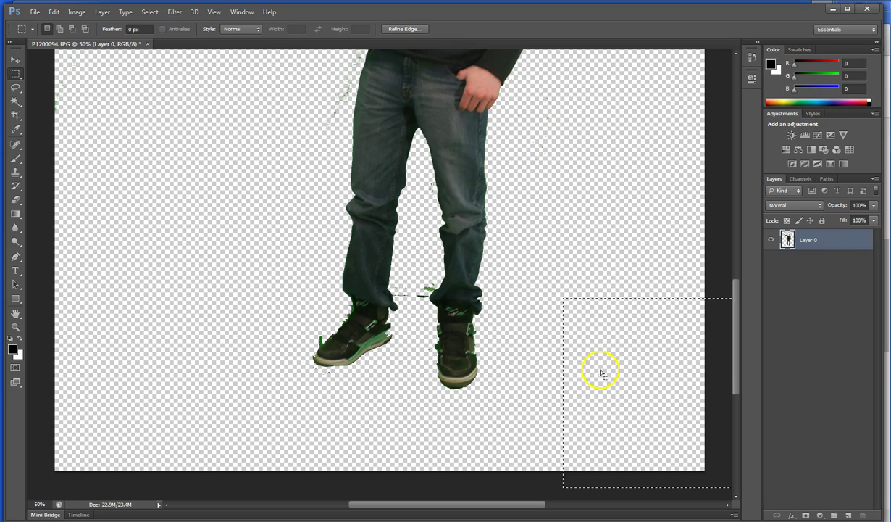
# Step: Scroll up and reposition the marquee box over the top backdrop strip
pyautogui.moveTo(611, 336); pyautogui.dragTo(588, 159)
pyautogui.scroll(1, 585, 205)
pyautogui.scroll(10, 585, 214)
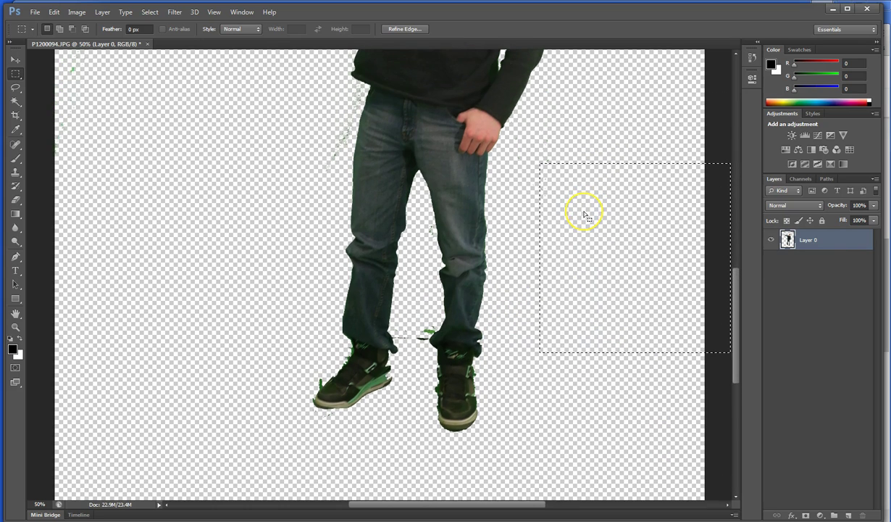
pyautogui.scroll(3, 585, 215)
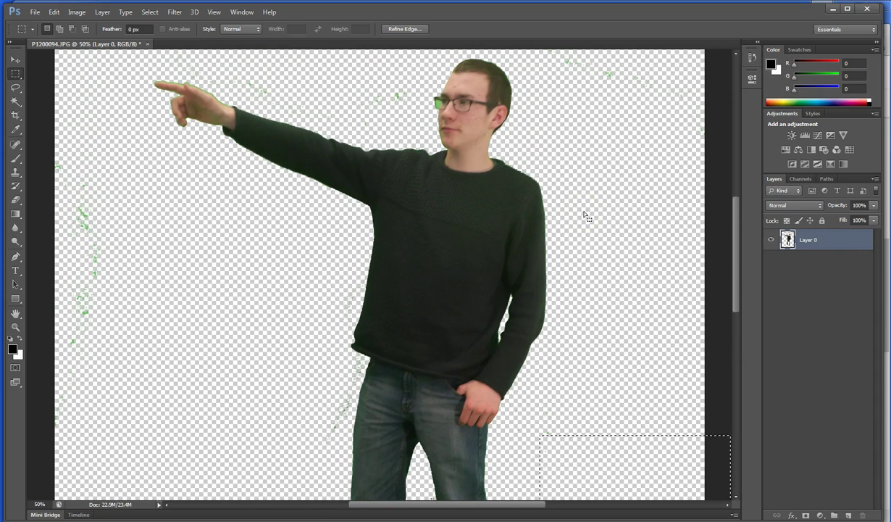
pyautogui.moveTo(654, 446); pyautogui.dragTo(634, 73)
pyautogui.moveTo(740, 222); pyautogui.dragTo(739, 153)
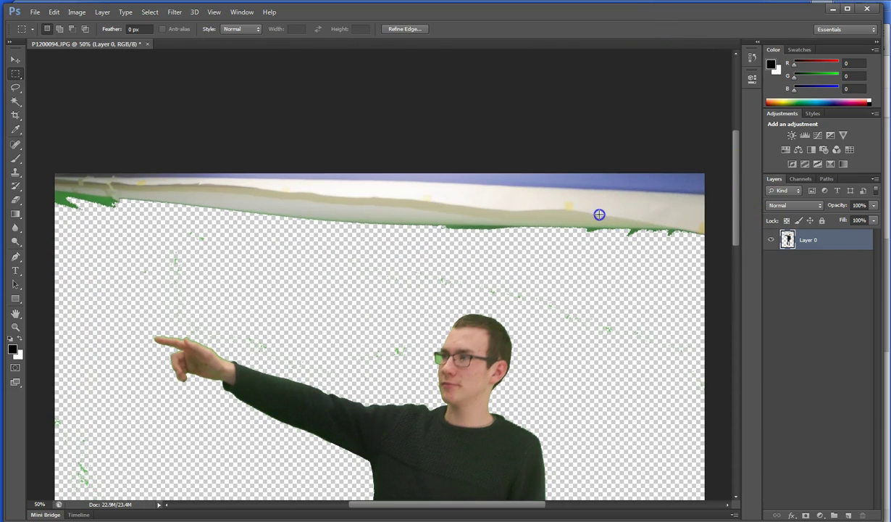
pyautogui.moveTo(537, 249); pyautogui.dragTo(703, 400)
pyautogui.moveTo(590, 320); pyautogui.dragTo(81, 454)
# Step: Delete the top backdrop strip and scroll down to inspect the green fringe around the shoes
pyautogui.press('Delete')
pyautogui.press('Delete')
pyautogui.press('Delete')
pyautogui.press('Delete')
pyautogui.press('Delete')
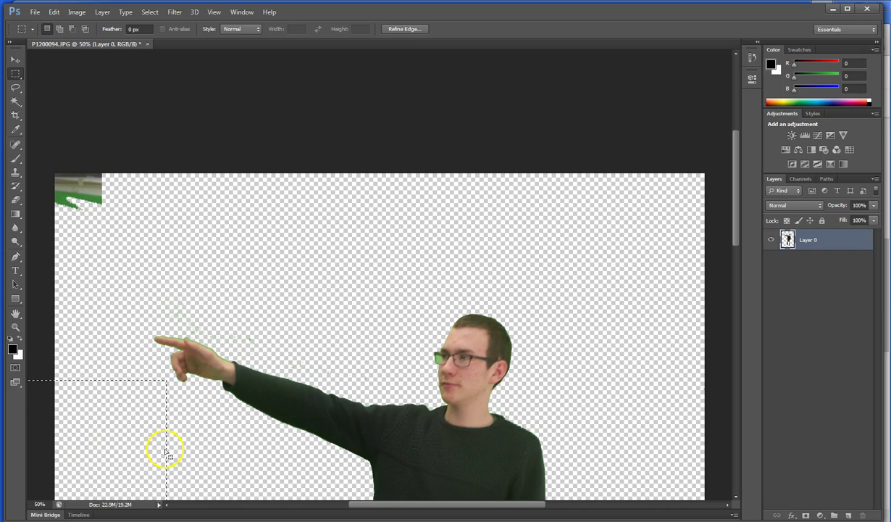
pyautogui.scroll(1, 318, 378)
pyautogui.scroll(-5, 318, 379)
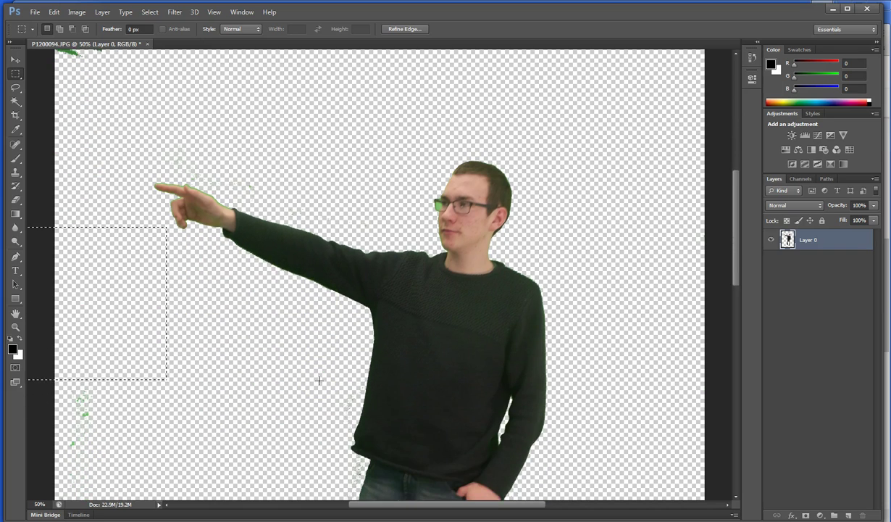
pyautogui.scroll(-3, 319, 380)
pyautogui.moveTo(63, 245); pyautogui.dragTo(192, 390)
pyautogui.scroll(1, 233, 445)
pyautogui.scroll(-3, 233, 445)
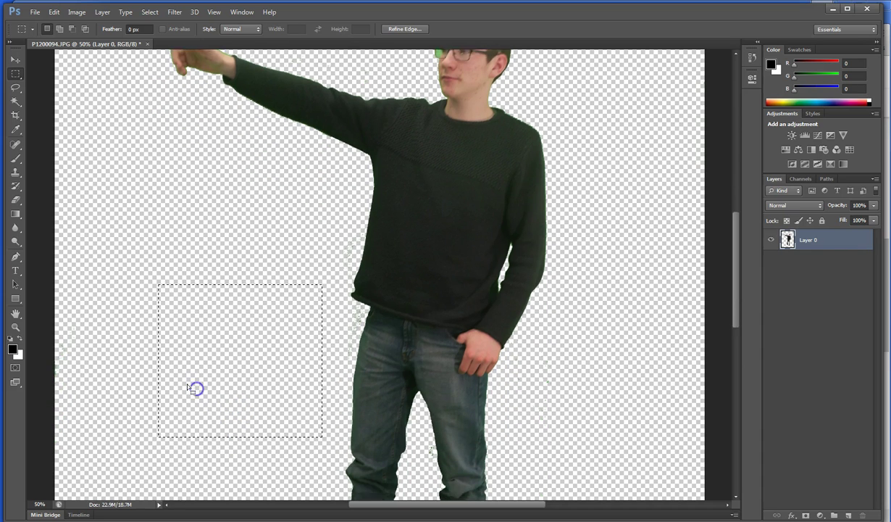
pyautogui.scroll(-12, 191, 387)
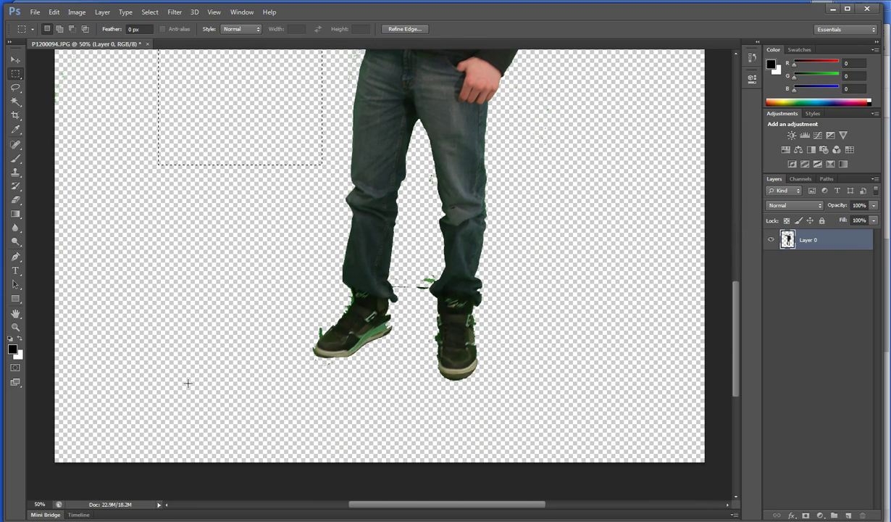
pyautogui.scroll(1, 188, 382)
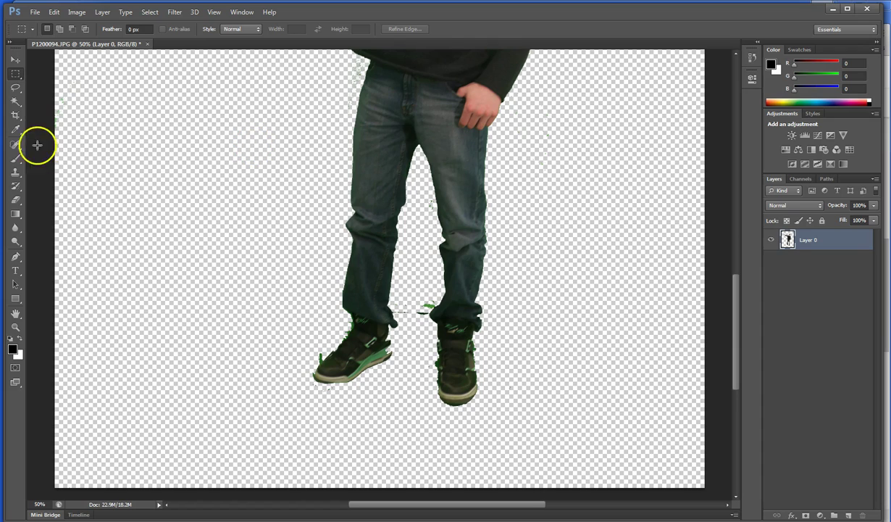
# Step: Lasso the green scrap between the man's ankles and erase it
pyautogui.click(16, 87)
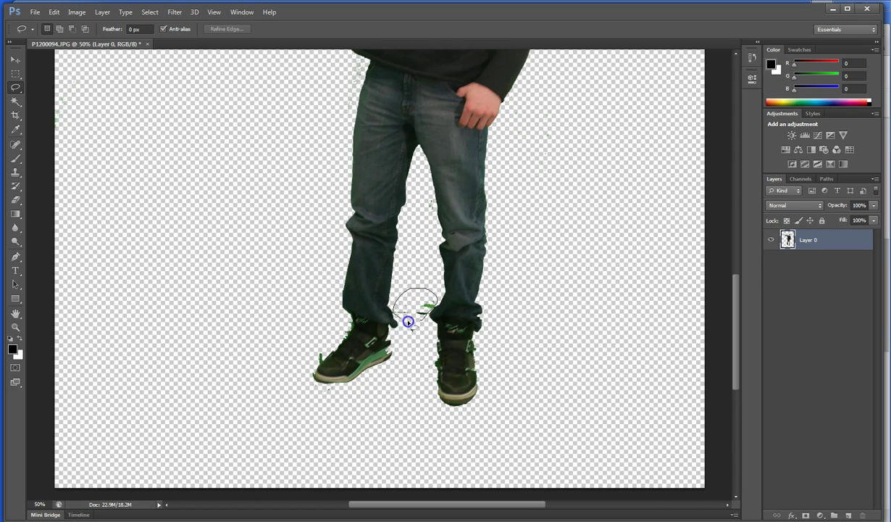
pyautogui.moveTo(420, 321); pyautogui.dragTo(420, 322)
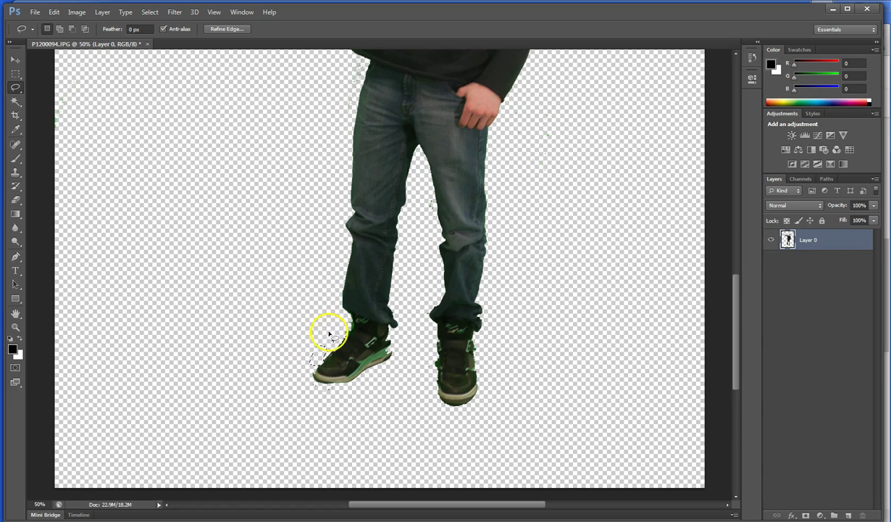
pyautogui.scroll(10, 300, 339)
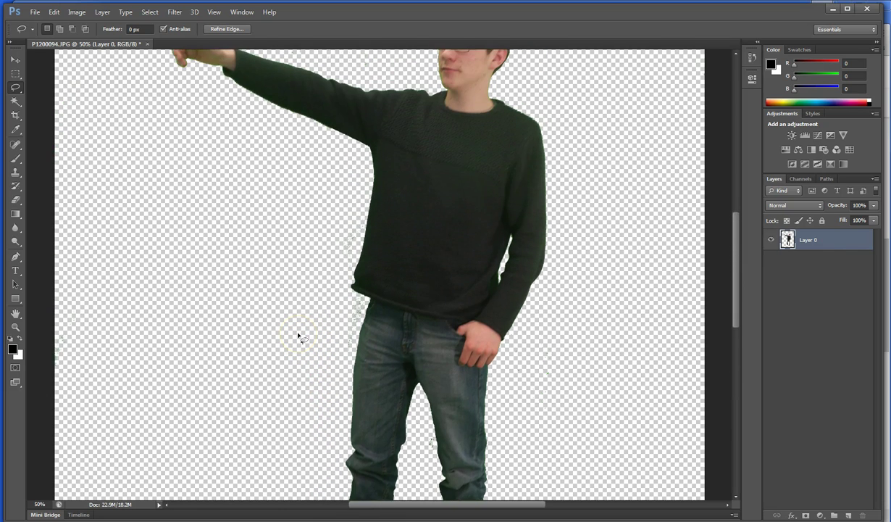
pyautogui.click(16, 104)
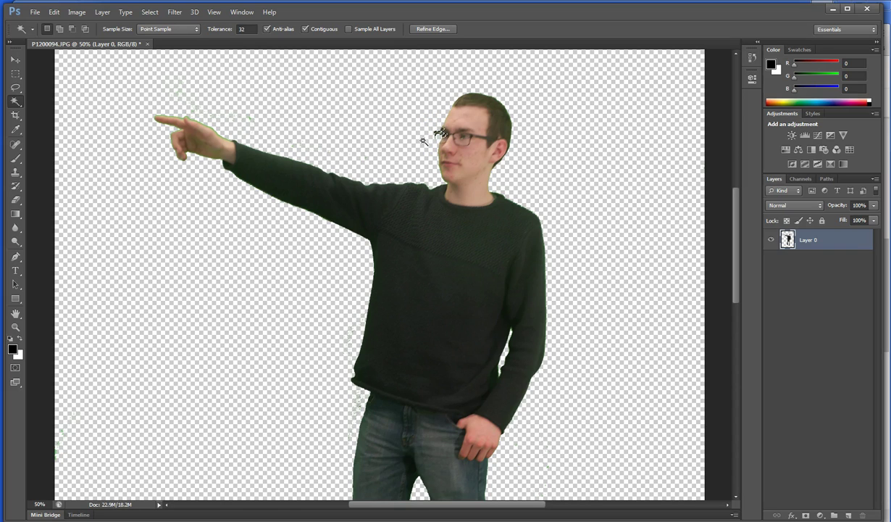
# Step: Magic Wand the transparent background, then switch to the Lasso and clear the selection
pyautogui.click(264, 304)
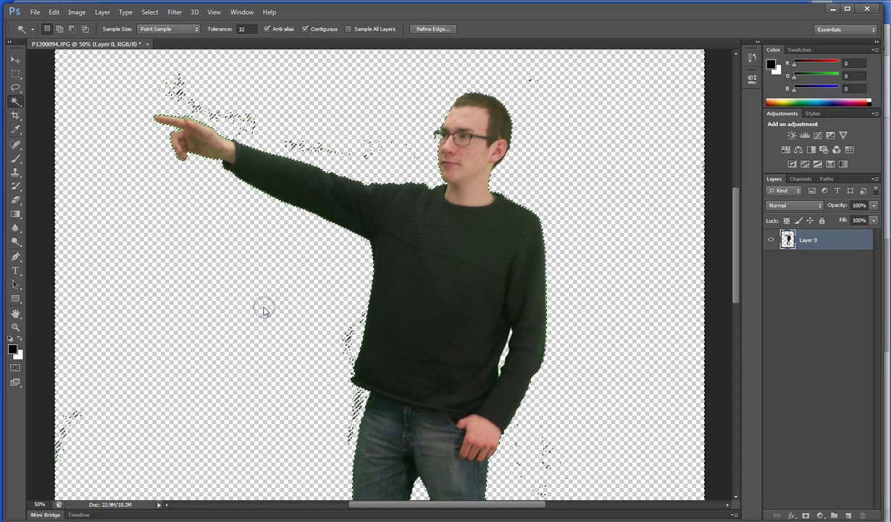
pyautogui.moveTo(264, 312)
pyautogui.mouseDown()
pyautogui.moveTo(259, 272)
pyautogui.moveTo(298, 201)
pyautogui.moveTo(174, 107)
pyautogui.mouseUp()
pyautogui.click(15, 88)
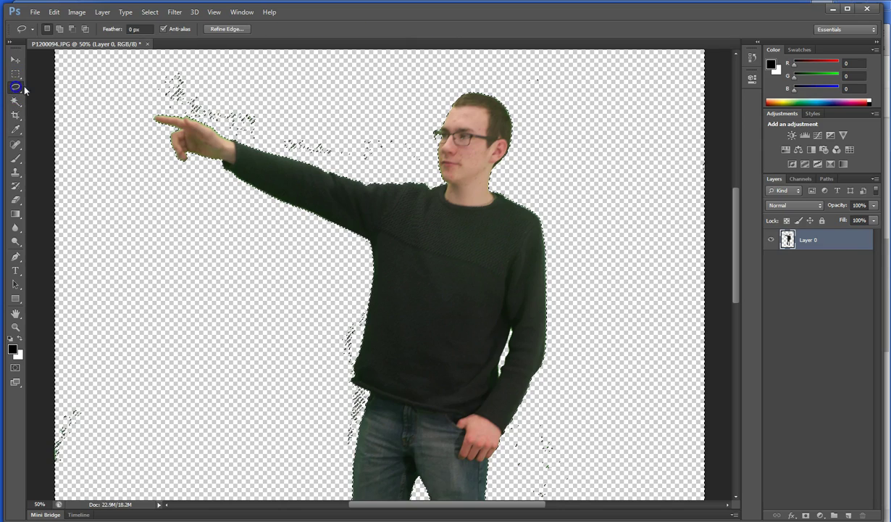
pyautogui.moveTo(329, 159); pyautogui.dragTo(386, 167)
pyautogui.click(359, 166)
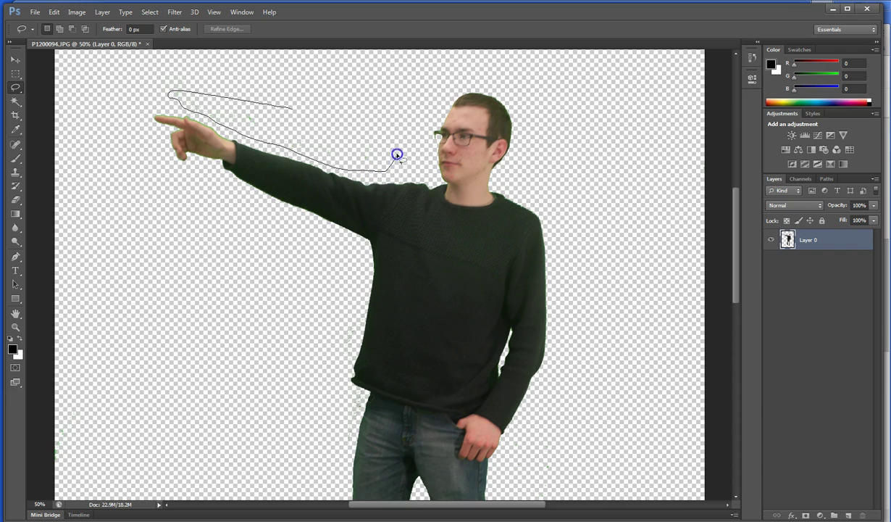
# Step: Lasso the stray specks above the pointing arm and left of the body, then deselect
pyautogui.moveTo(290, 109); pyautogui.dragTo(289, 107)
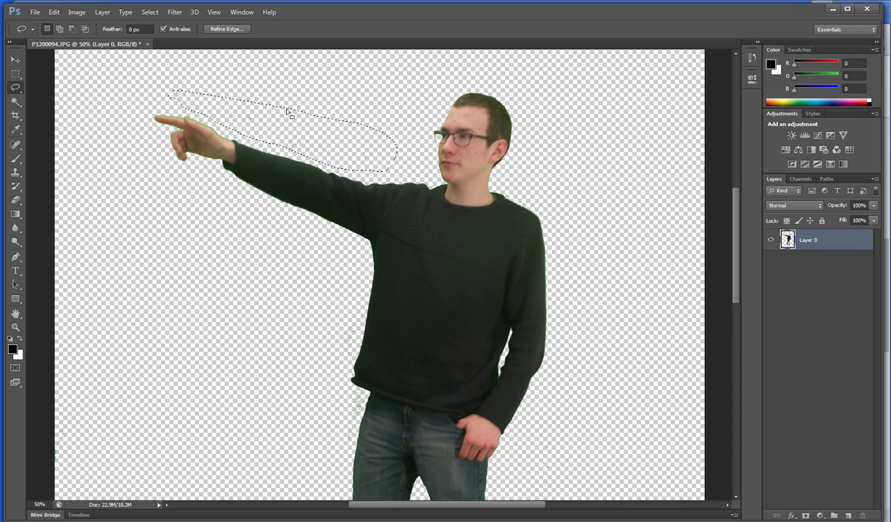
pyautogui.moveTo(282, 363); pyautogui.dragTo(238, 230)
pyautogui.moveTo(98, 211)
pyautogui.mouseDown()
pyautogui.moveTo(150, 364)
pyautogui.moveTo(221, 406)
pyautogui.moveTo(283, 363)
pyautogui.mouseUp()
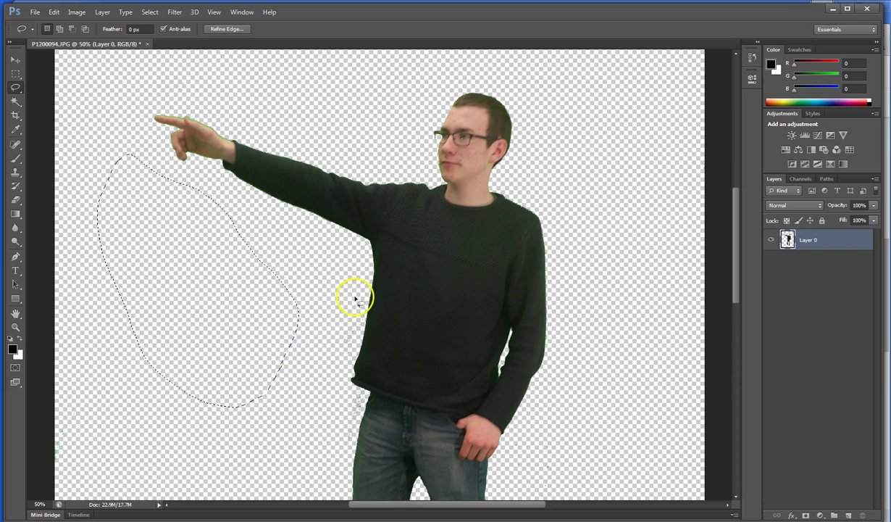
pyautogui.click(591, 175)
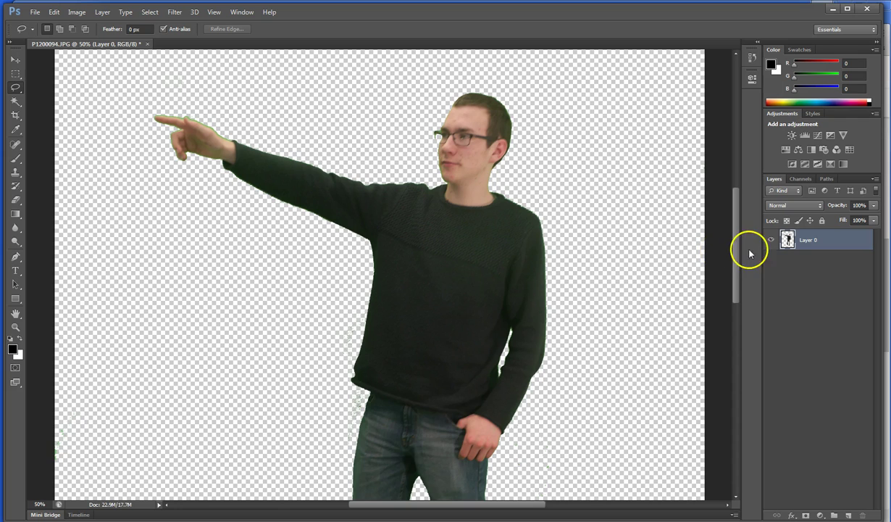
pyautogui.moveTo(736, 240); pyautogui.dragTo(754, 216)
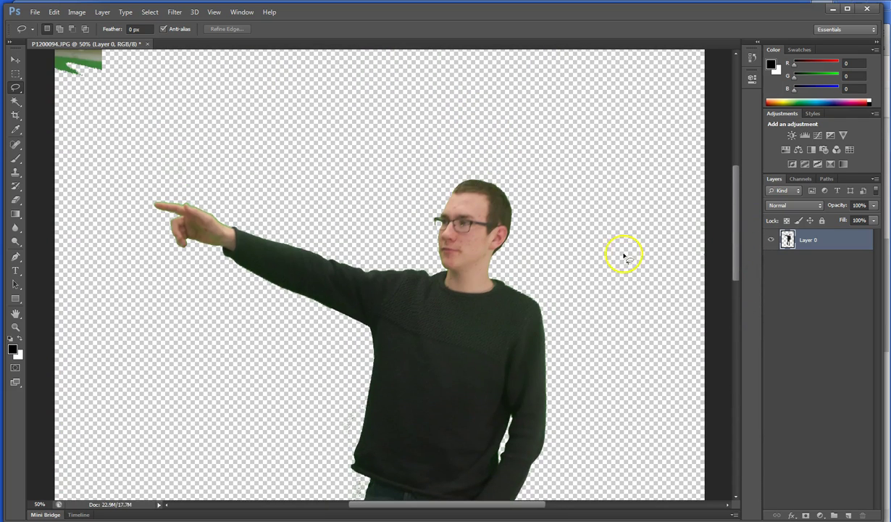
# Step: Box the green remnant in the top-left corner with the Rectangular Marquee
pyautogui.click(16, 73)
pyautogui.moveTo(59, 94)
pyautogui.mouseDown()
pyautogui.moveTo(99, 97)
pyautogui.moveTo(118, 64)
pyautogui.moveTo(103, 39)
pyautogui.moveTo(105, 58)
pyautogui.mouseUp()
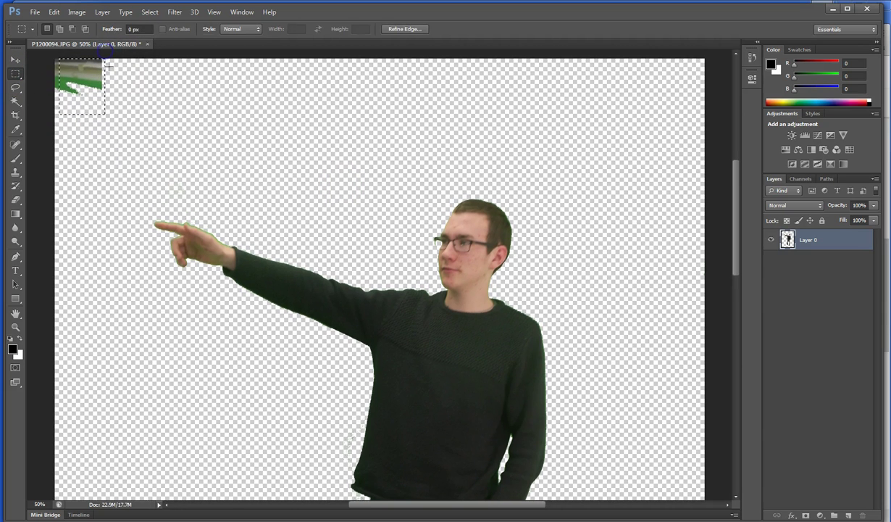
pyautogui.moveTo(67, 81); pyautogui.dragTo(568, 113)
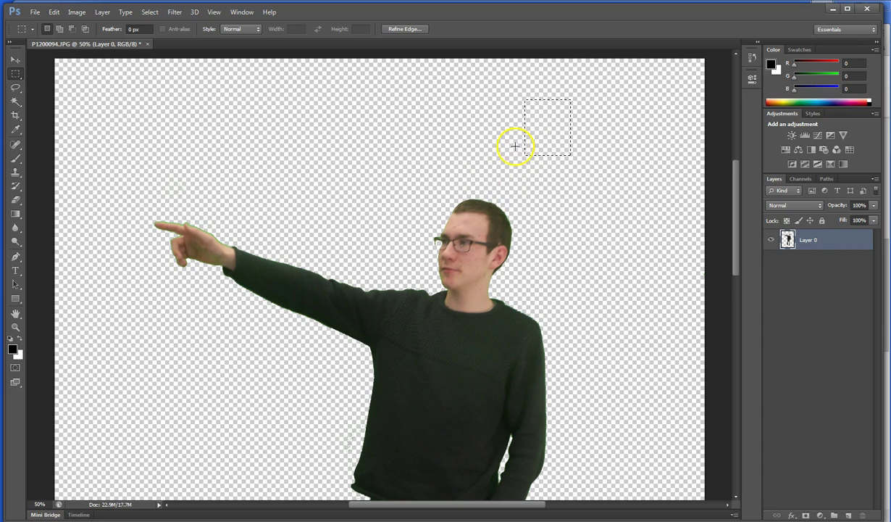
# Step: Cancel Refine Edge unchanged and load Layer 0's outline as a selection
pyautogui.click(407, 29)
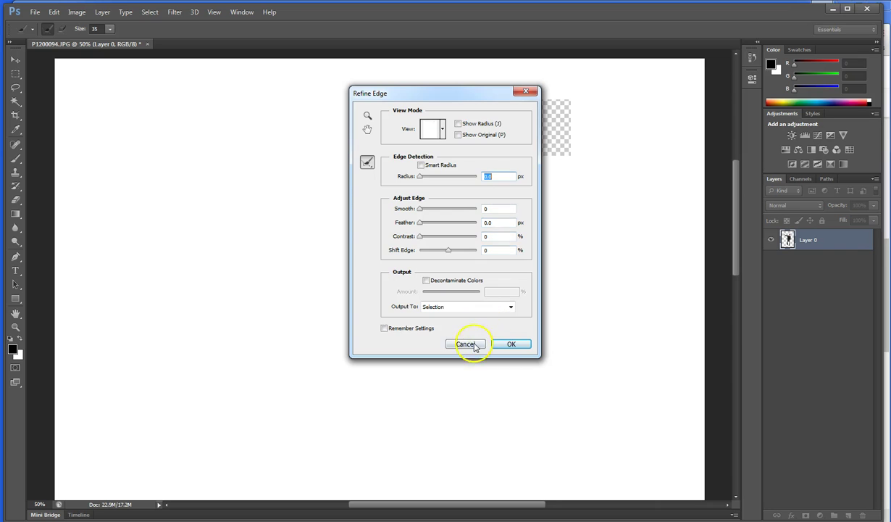
pyautogui.click(465, 336)
pyautogui.click(788, 241)
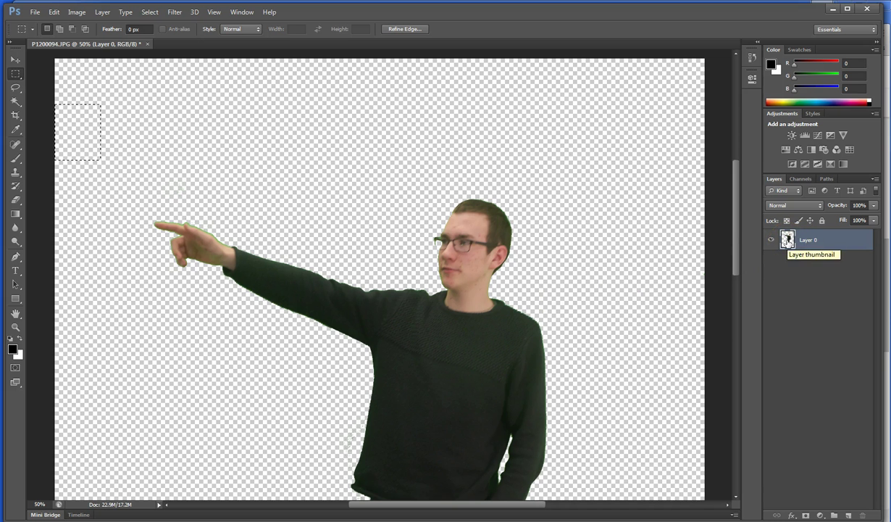
pyautogui.keyDown('ctrl'); pyautogui.click(788, 242); pyautogui.keyUp('ctrl')
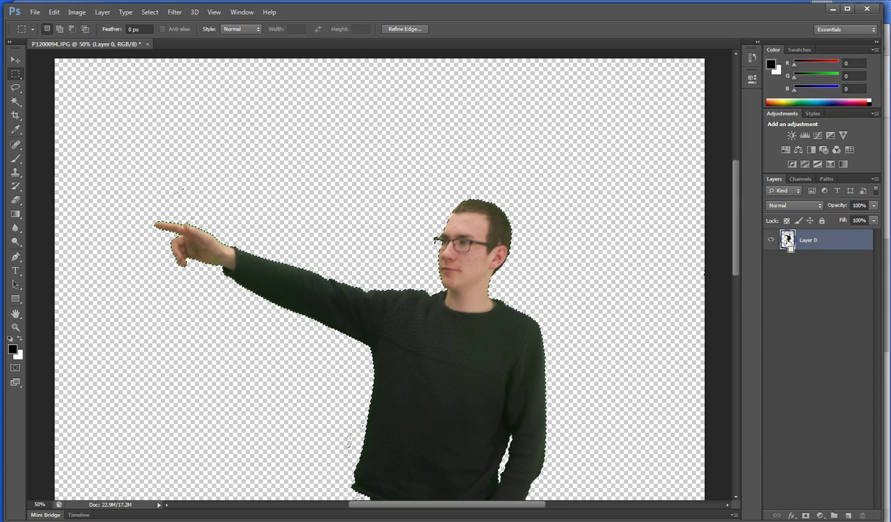
# Step: Dismiss the accidentally opened Layer Style dialog and scroll down the canvas
pyautogui.doubleClick(788, 242)
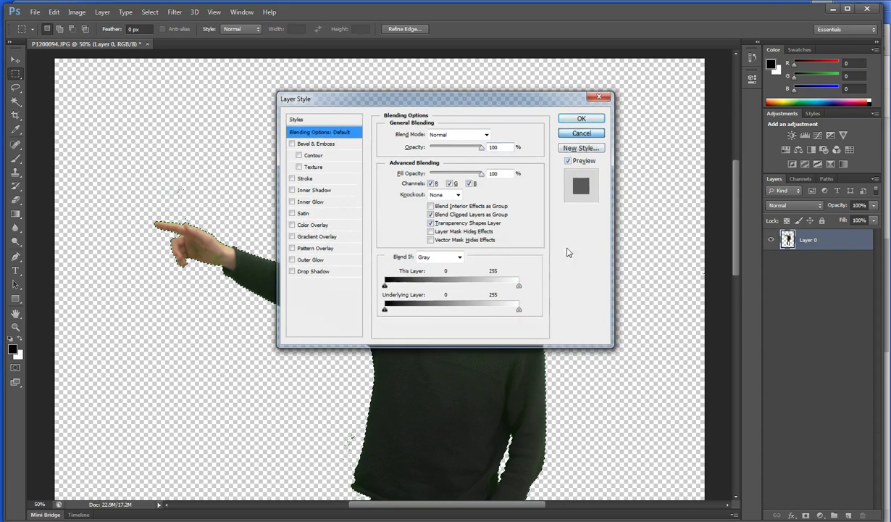
pyautogui.press('Escape')
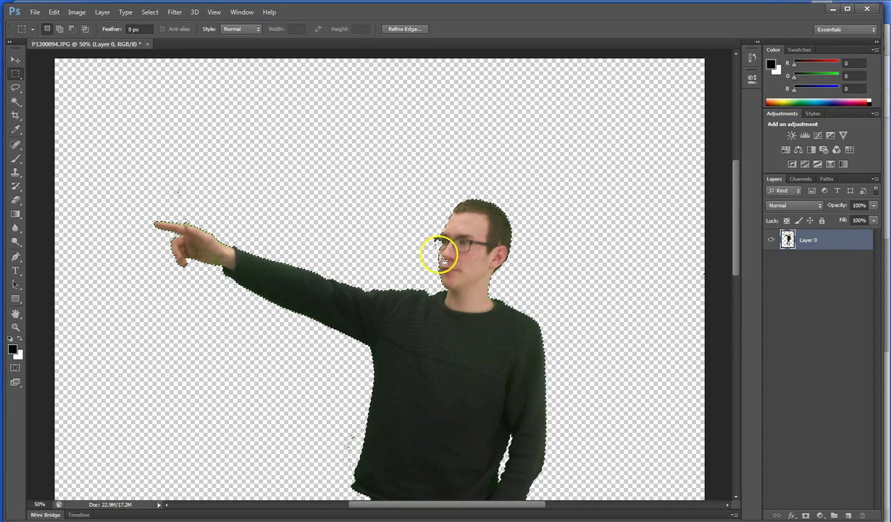
pyautogui.scroll(-1, 540, 266)
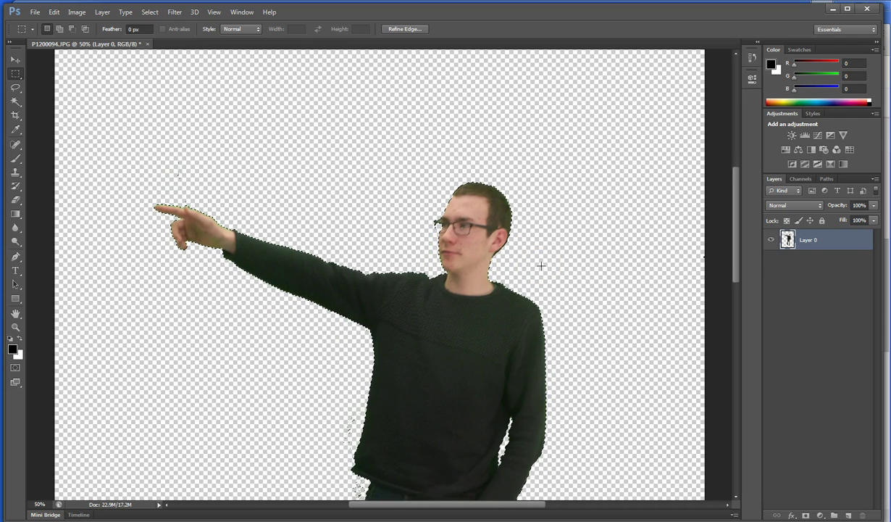
pyautogui.scroll(-10, 540, 266)
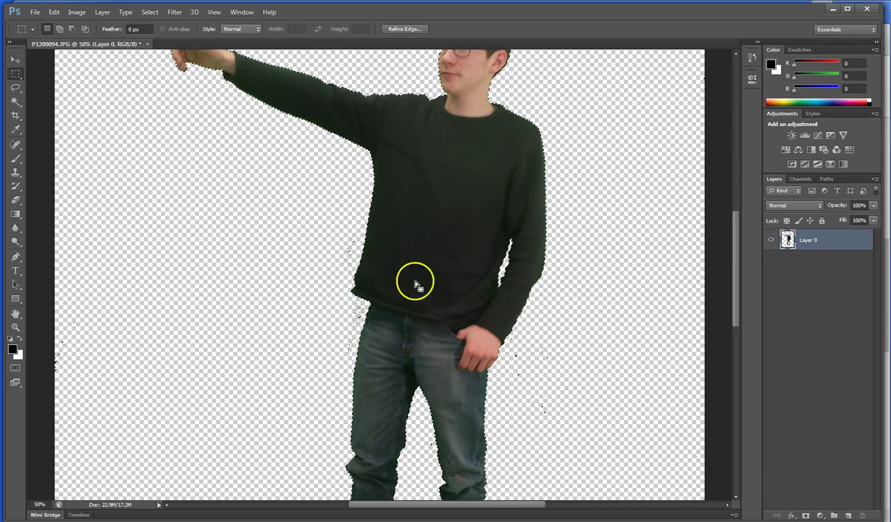
pyautogui.scroll(-2, 573, 341)
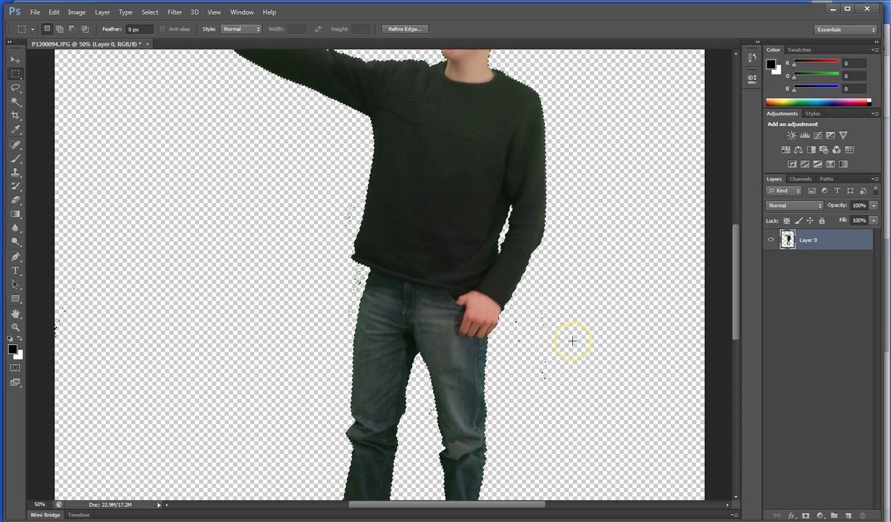
pyautogui.scroll(-1, 572, 340)
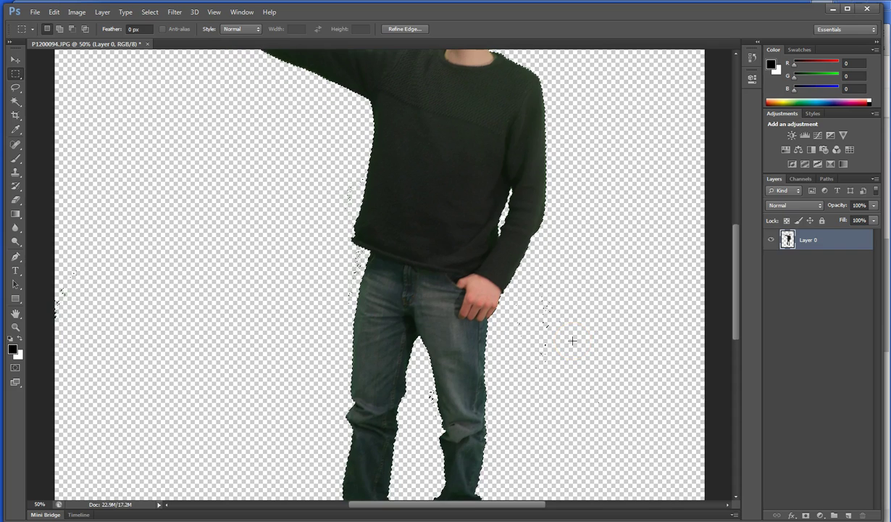
# Step: Draw a marquee box beside the right leg, move it left of the body, then deselect
pyautogui.click(15, 74)
pyautogui.click(458, 309)
pyautogui.moveTo(512, 297); pyautogui.dragTo(593, 416)
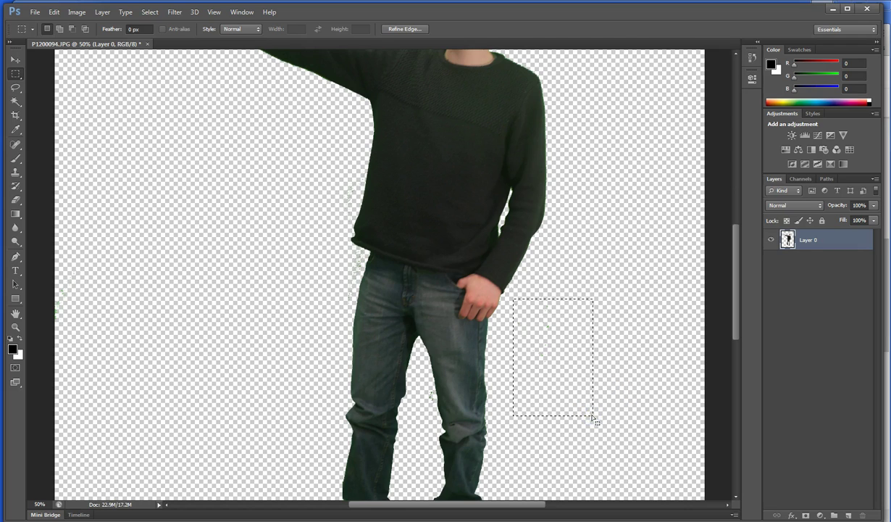
pyautogui.moveTo(563, 349); pyautogui.dragTo(319, 299)
pyautogui.scroll(-1, 273, 268)
pyautogui.scroll(3, 265, 258)
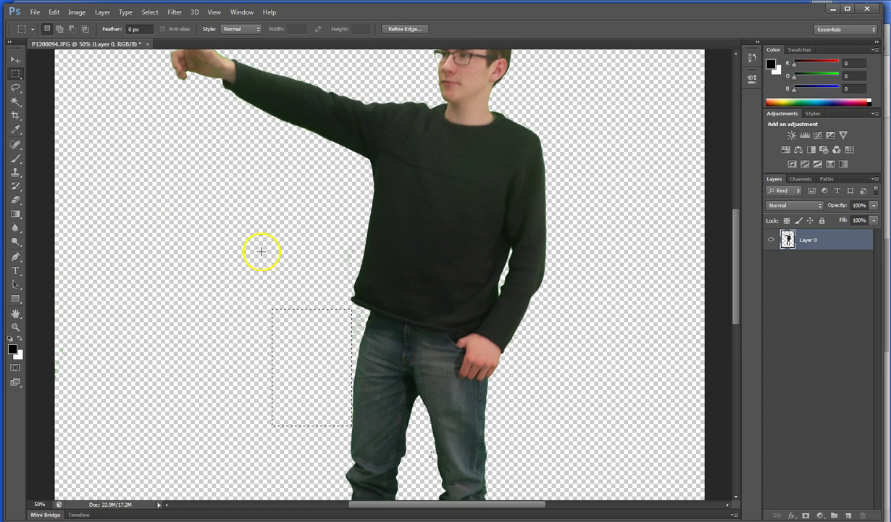
pyautogui.click(265, 258)
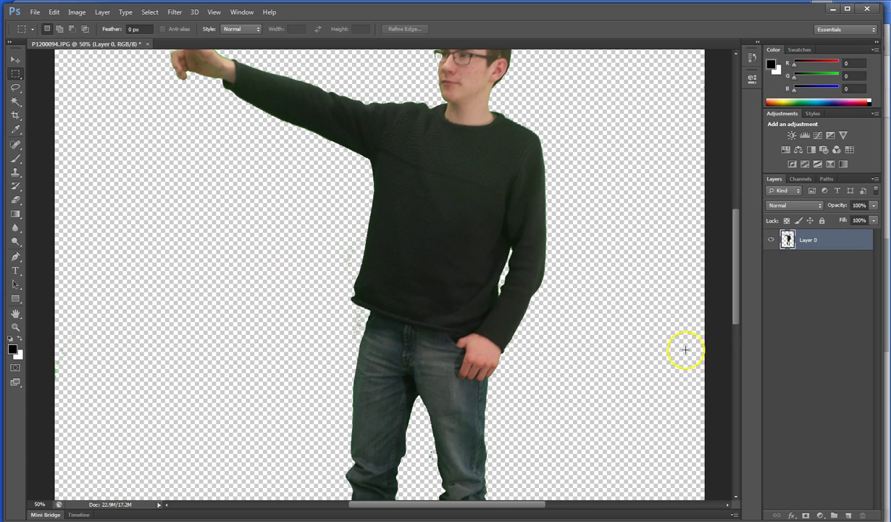
# Step: Load the man's outline from the Layer 0 thumbnail, closing the stray Layer Style dialog
pyautogui.keyDown('ctrl'); pyautogui.click(796, 239); pyautogui.keyUp('ctrl')
pyautogui.doubleClick(796, 239)
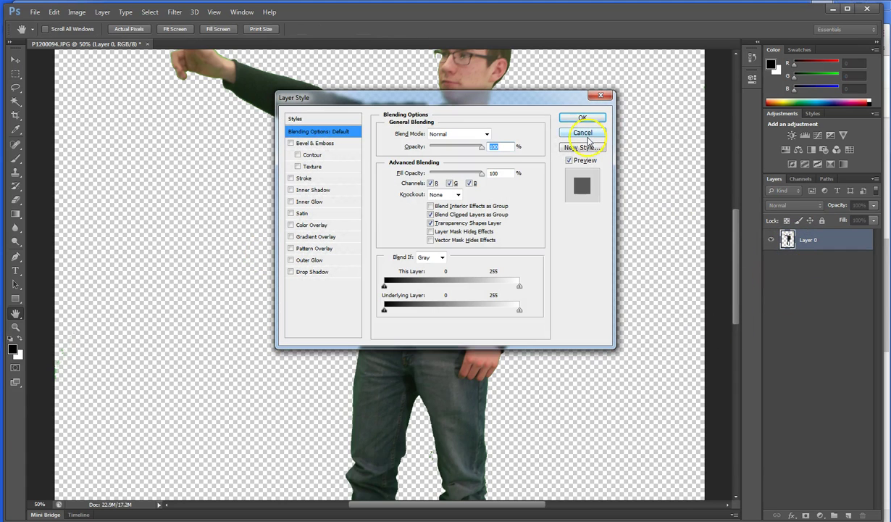
pyautogui.click(580, 119)
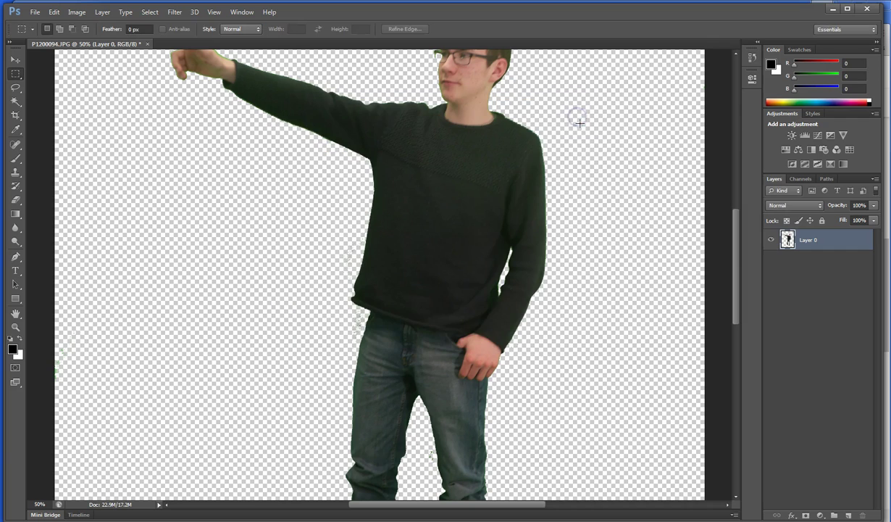
pyautogui.keyDown('ctrl'); pyautogui.doubleClick(789, 239); pyautogui.keyUp('ctrl')
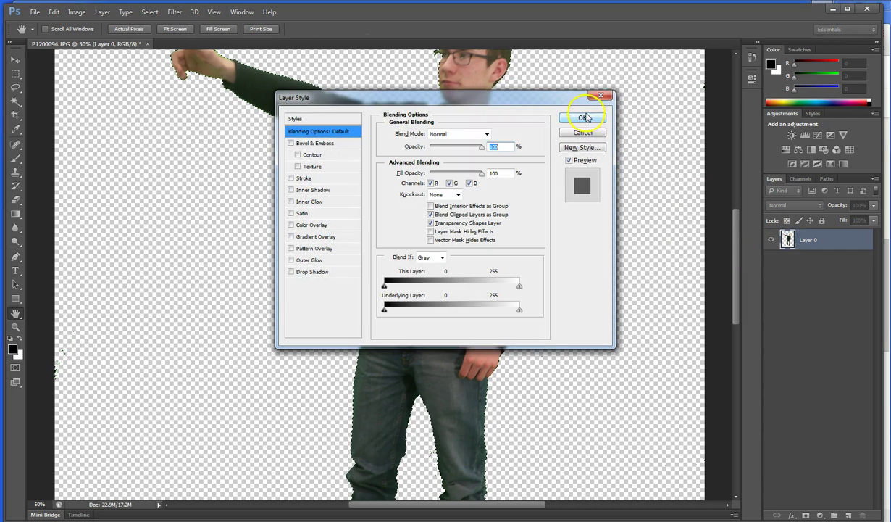
pyautogui.click(583, 132)
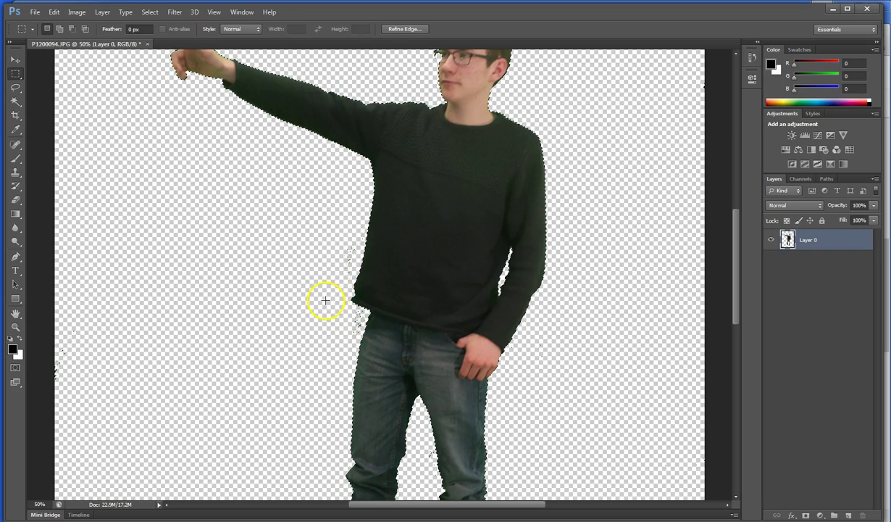
# Step: Switch to the Lasso and discard a loose selection beside the sweater's waist
pyautogui.click(16, 88)
pyautogui.click(293, 266)
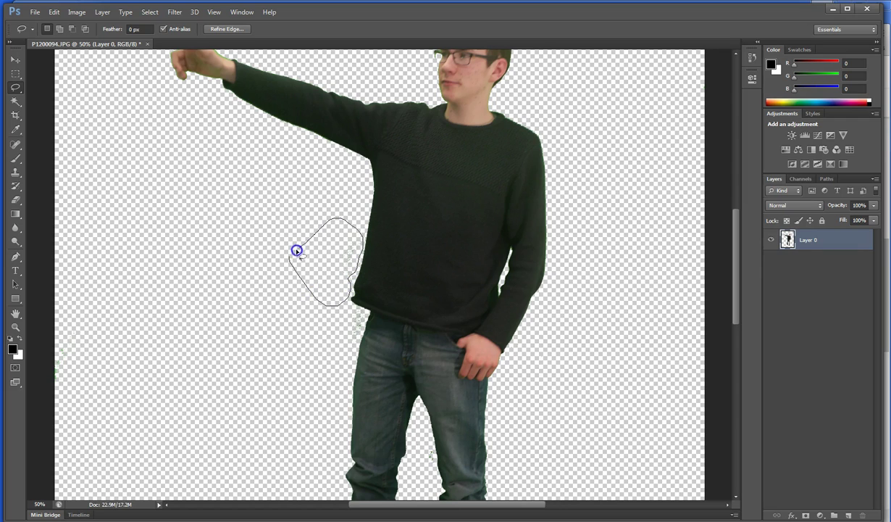
pyautogui.moveTo(290, 260); pyautogui.dragTo(290, 260)
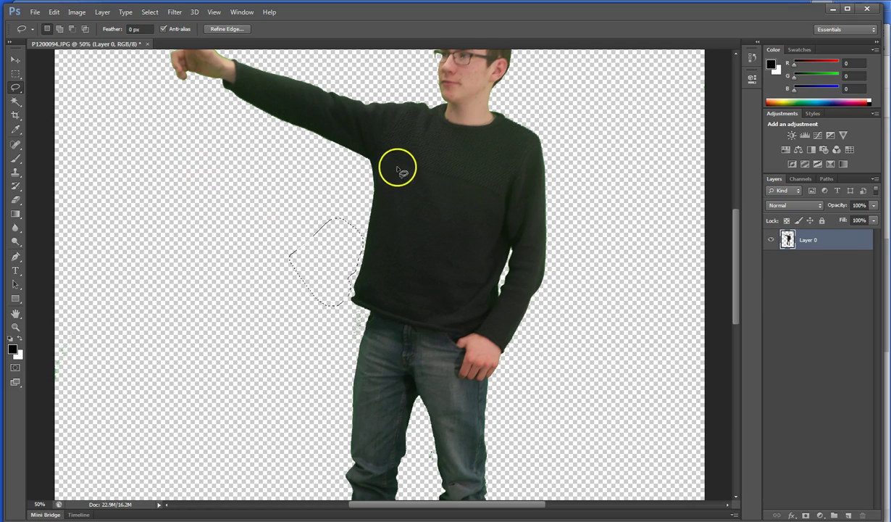
pyautogui.click(95, 100)
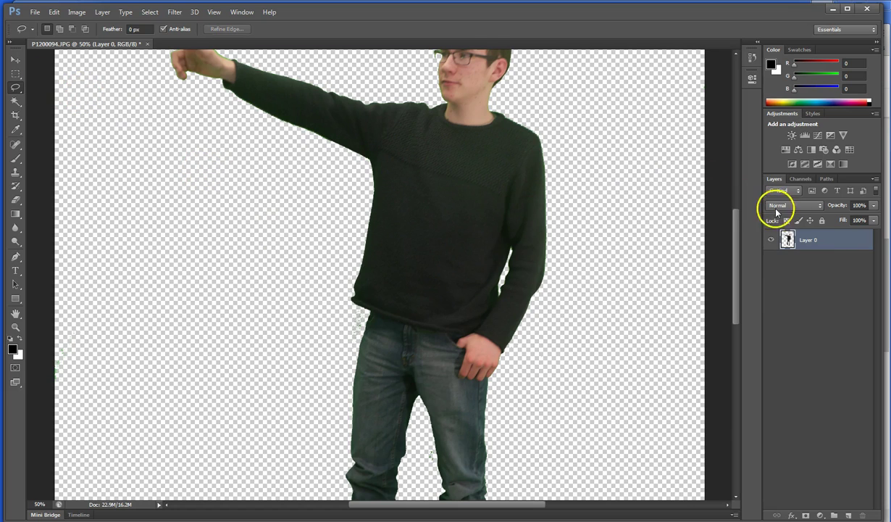
# Step: Reload Layer 0's outline as a selection and bring up Refine Edge for it
pyautogui.keyDown('ctrl'); pyautogui.click(789, 241); pyautogui.keyUp('ctrl')
pyautogui.doubleClick(789, 241)
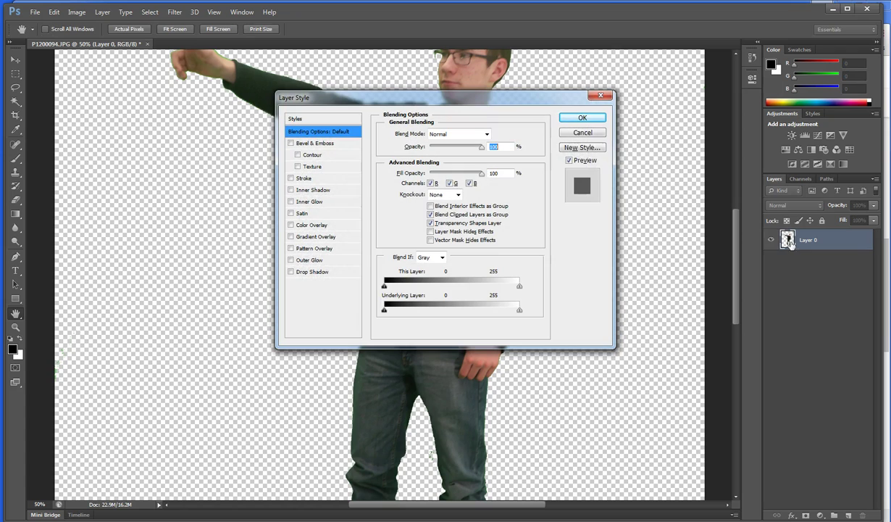
pyautogui.click(581, 120)
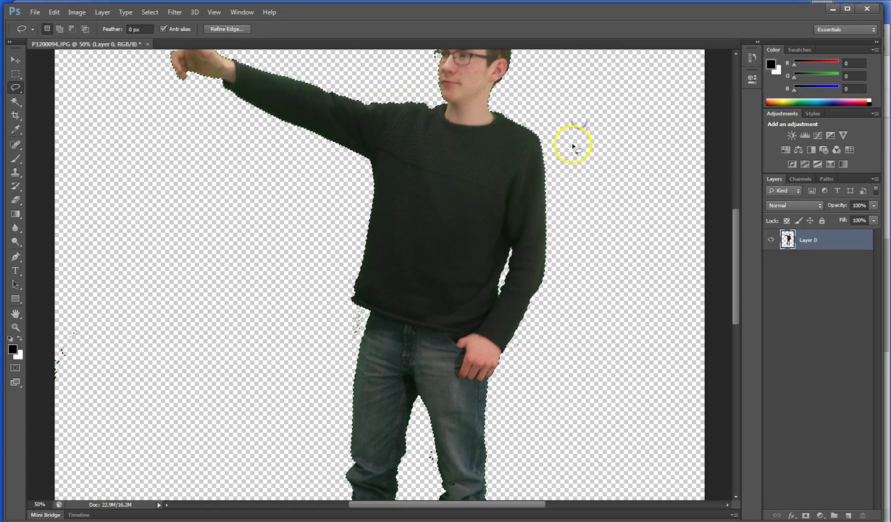
pyautogui.click(233, 28)
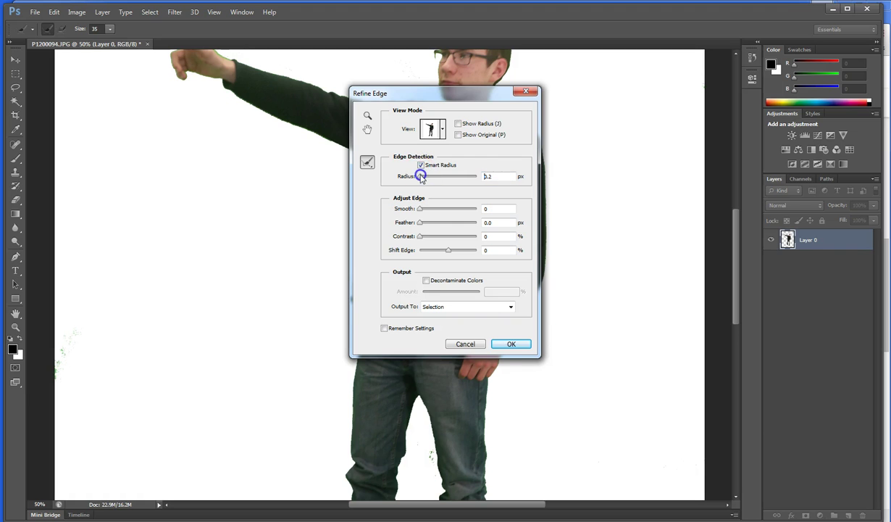
# Step: In Refine Edge, set Radius 1.6 px, View On Black, Smooth 4, Feather 0.7 px, and Decontaminate Colors
pyautogui.moveTo(444, 96); pyautogui.dragTo(655, 82)
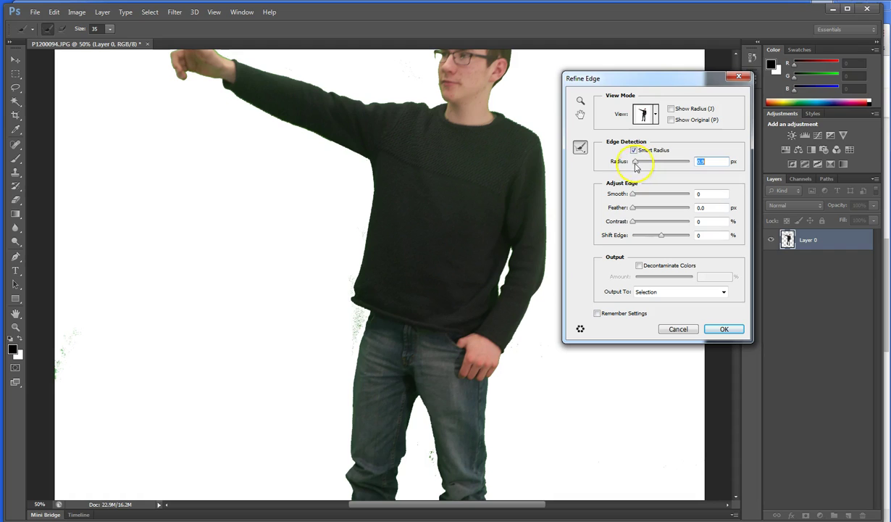
pyautogui.click(544, 159)
pyautogui.click(656, 116)
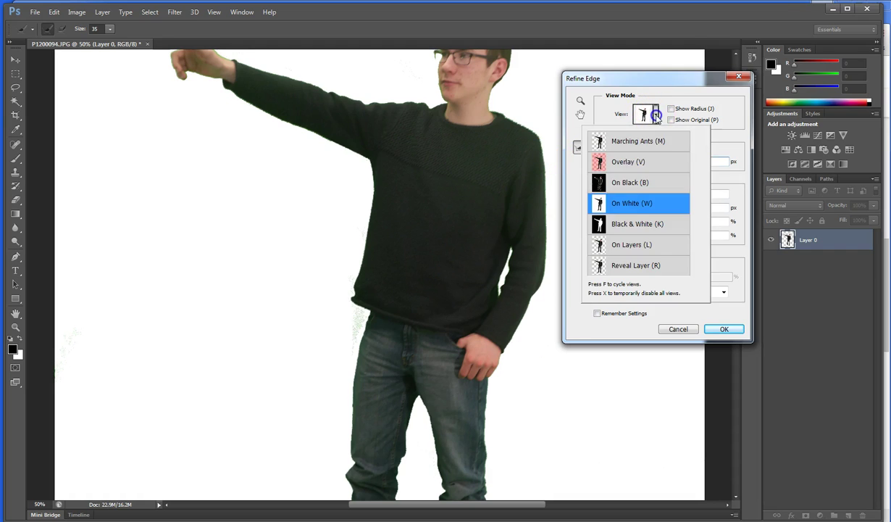
pyautogui.click(627, 183)
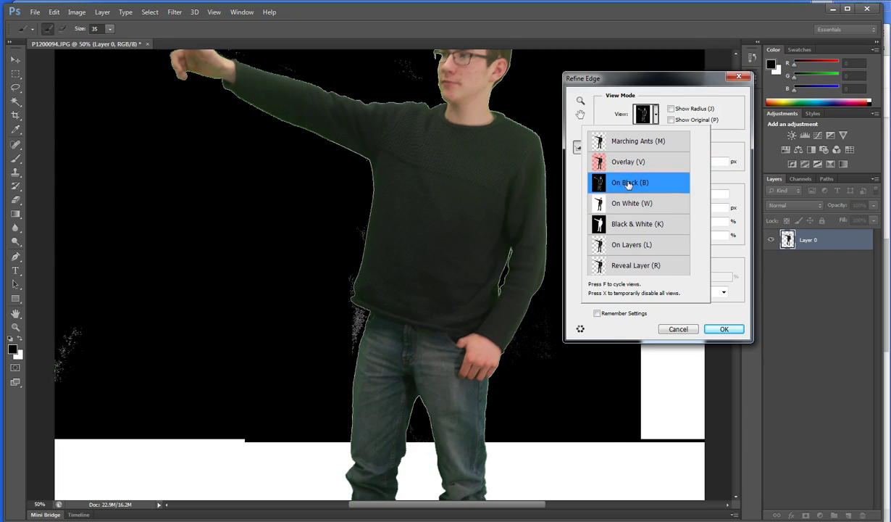
pyautogui.click(729, 118)
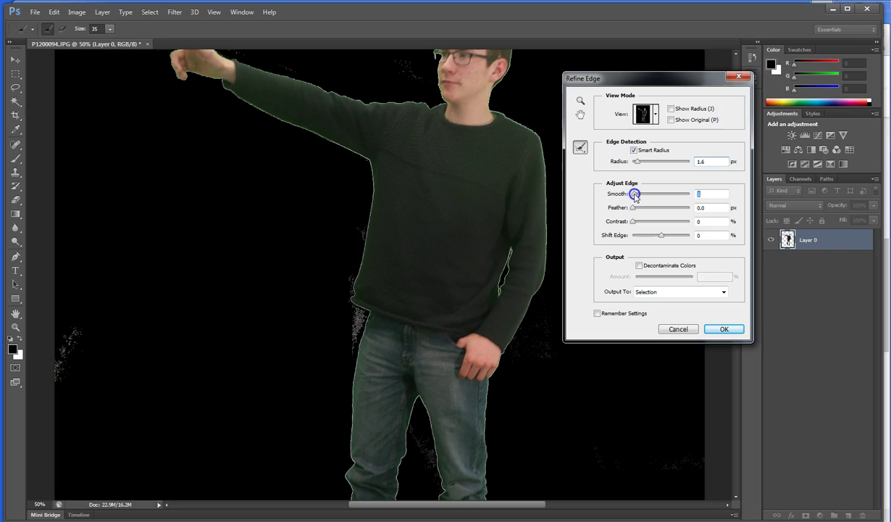
pyautogui.click(635, 210)
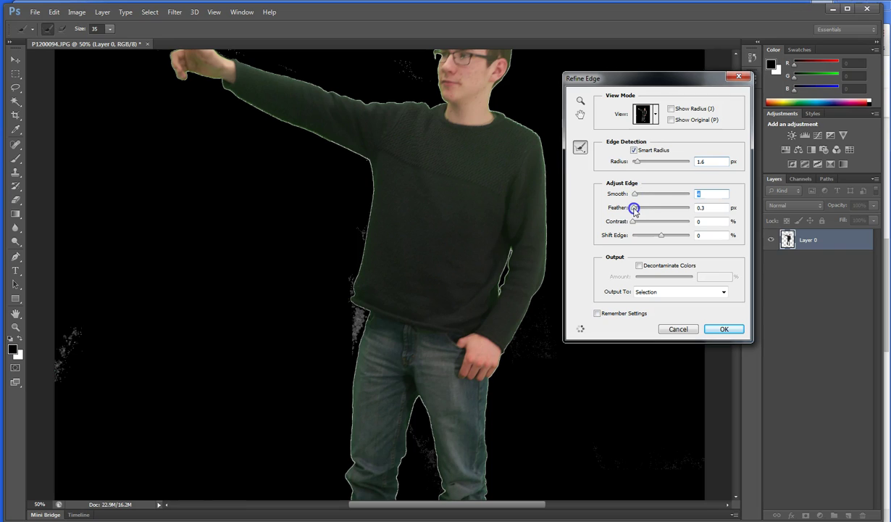
pyautogui.click(636, 210)
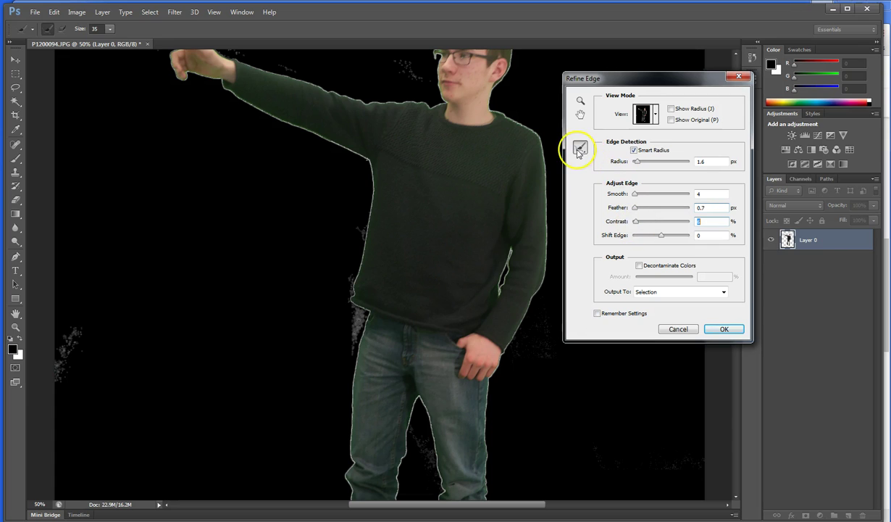
pyautogui.click(638, 267)
# Step: Brush the Refine Edge tool along the shoulder, neck, sweater and inner leg edges
pyautogui.moveTo(554, 183)
pyautogui.mouseDown()
pyautogui.moveTo(536, 131)
pyautogui.moveTo(500, 108)
pyautogui.mouseUp()
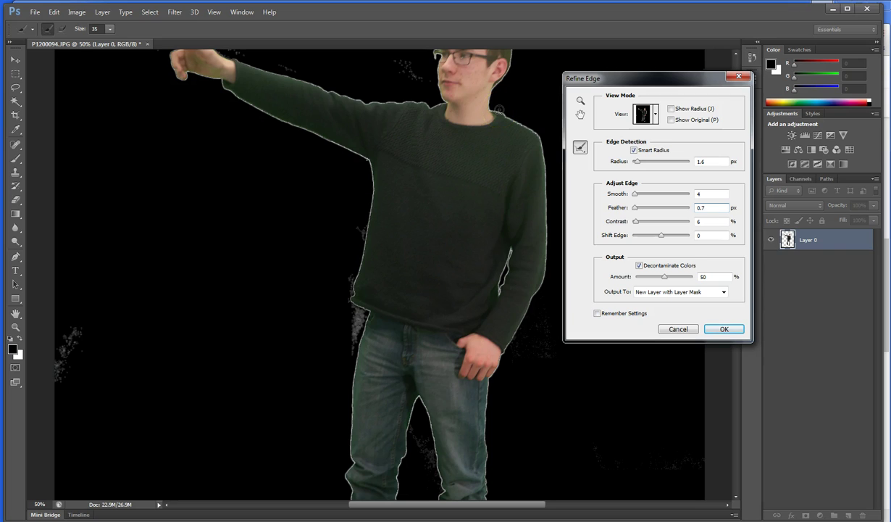
pyautogui.press(']')
pyautogui.press(']')
pyautogui.moveTo(473, 119); pyautogui.dragTo(469, 112)
pyautogui.moveTo(470, 112)
pyautogui.mouseDown()
pyautogui.moveTo(511, 109)
pyautogui.moveTo(526, 125)
pyautogui.moveTo(498, 106)
pyautogui.mouseUp()
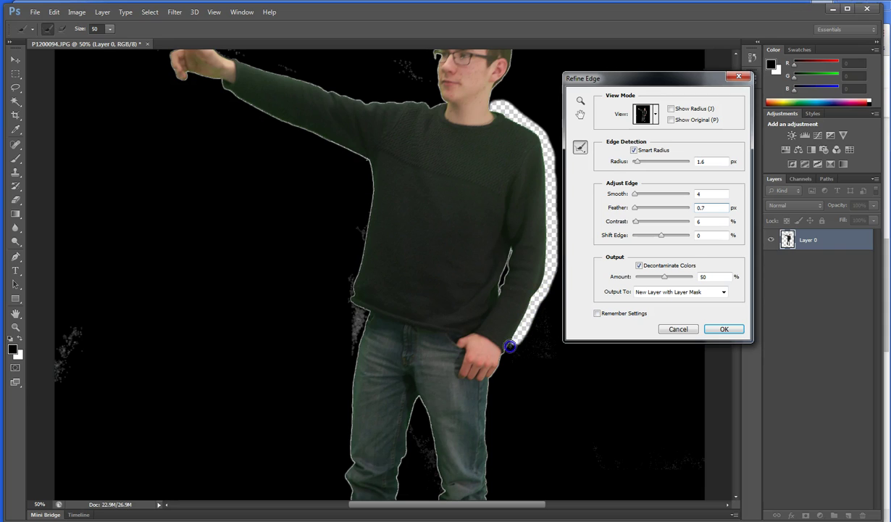
pyautogui.moveTo(522, 353); pyautogui.dragTo(516, 379)
pyautogui.scroll(-5, 516, 380)
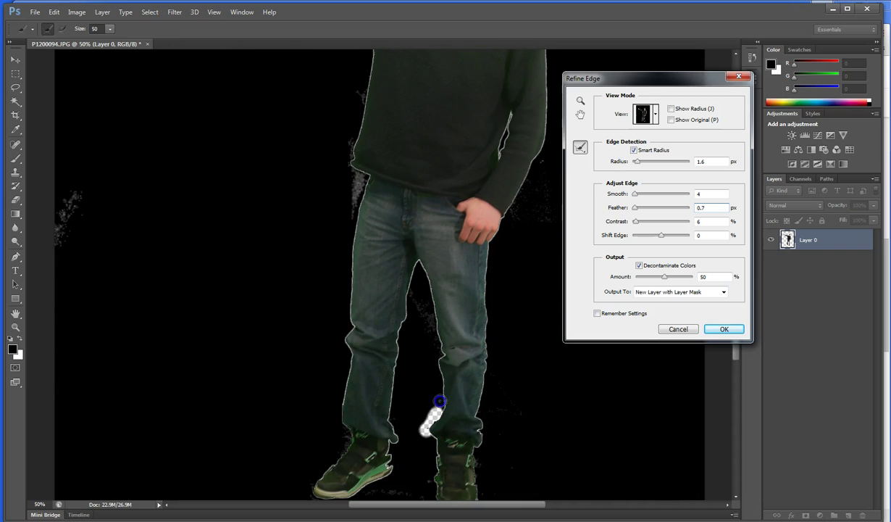
pyautogui.moveTo(429, 301); pyautogui.dragTo(425, 273)
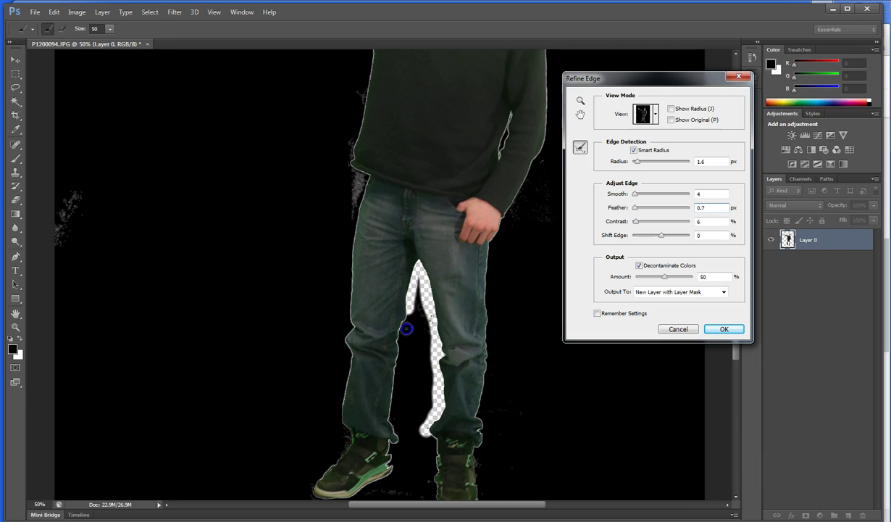
pyautogui.moveTo(395, 441); pyautogui.dragTo(411, 408)
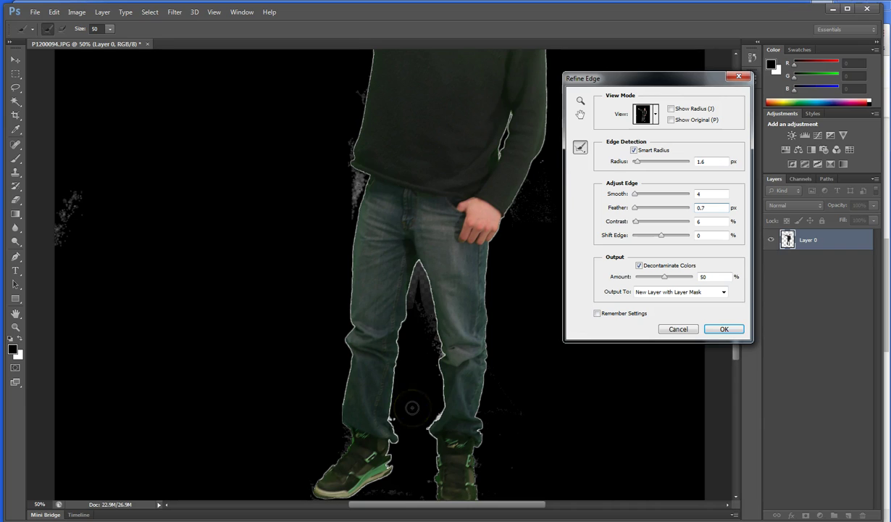
# Step: Refine the edges around both shoes and up along the left shin
pyautogui.scroll(-3, 394, 434)
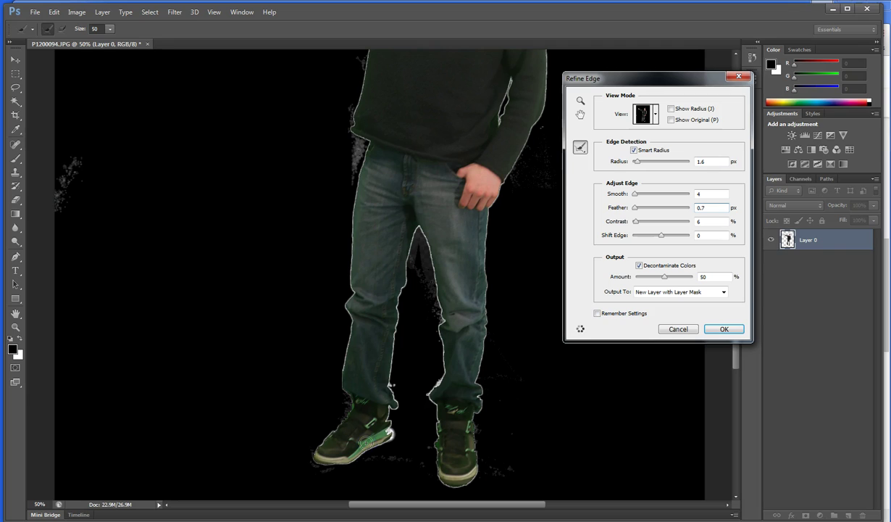
pyautogui.moveTo(366, 442)
pyautogui.mouseDown()
pyautogui.moveTo(419, 424)
pyautogui.moveTo(381, 434)
pyautogui.moveTo(354, 457)
pyautogui.moveTo(398, 434)
pyautogui.moveTo(358, 422)
pyautogui.moveTo(347, 392)
pyautogui.moveTo(354, 403)
pyautogui.moveTo(363, 398)
pyautogui.moveTo(387, 410)
pyautogui.moveTo(461, 401)
pyautogui.mouseUp()
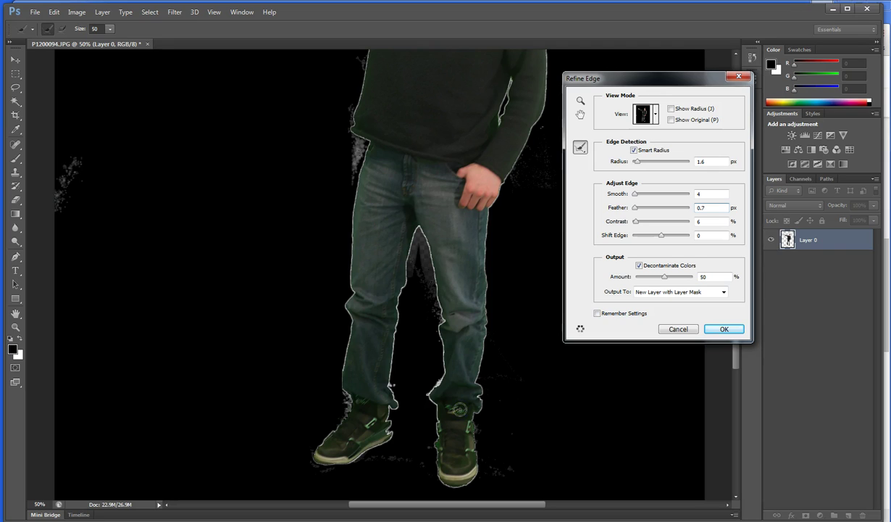
pyautogui.click(455, 413)
pyautogui.click(472, 422)
pyautogui.click(441, 424)
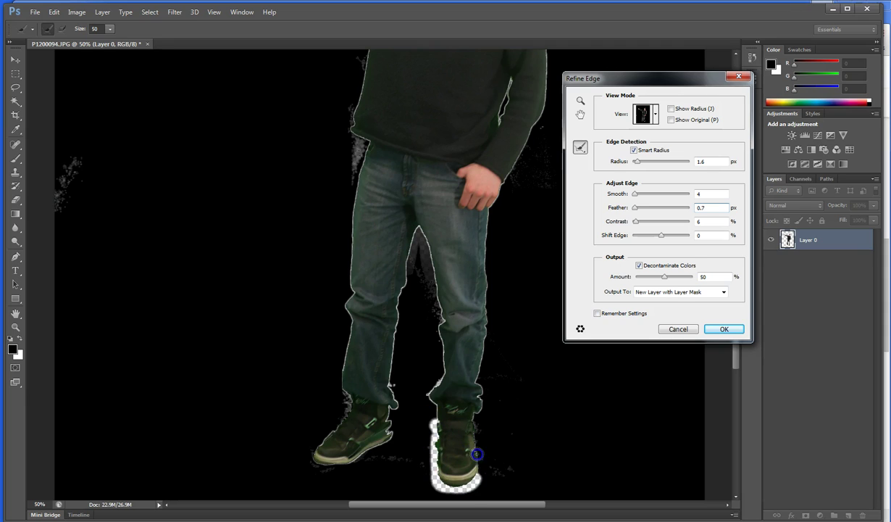
pyautogui.click(479, 437)
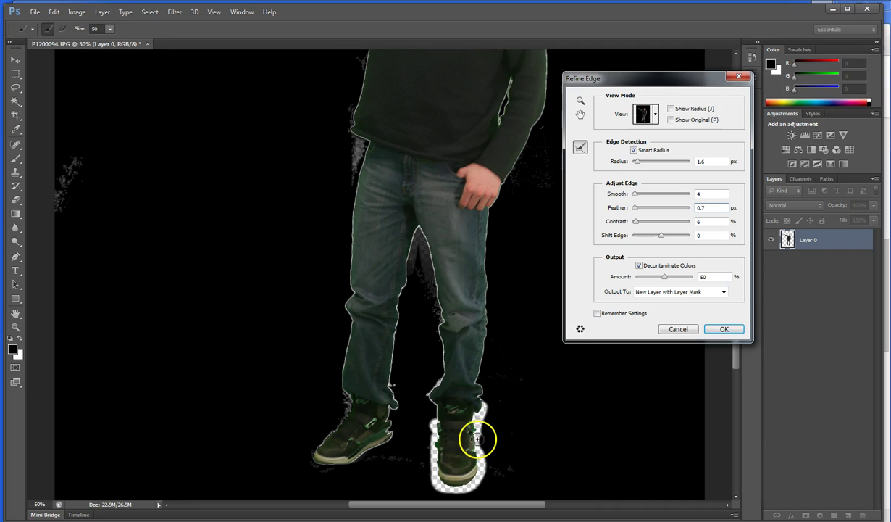
pyautogui.moveTo(479, 437)
pyautogui.mouseDown()
pyautogui.moveTo(452, 447)
pyautogui.moveTo(386, 428)
pyautogui.moveTo(324, 435)
pyautogui.mouseUp()
pyautogui.moveTo(339, 383)
pyautogui.mouseDown()
pyautogui.moveTo(350, 364)
pyautogui.moveTo(338, 342)
pyautogui.moveTo(342, 386)
pyautogui.moveTo(365, 156)
pyautogui.mouseUp()
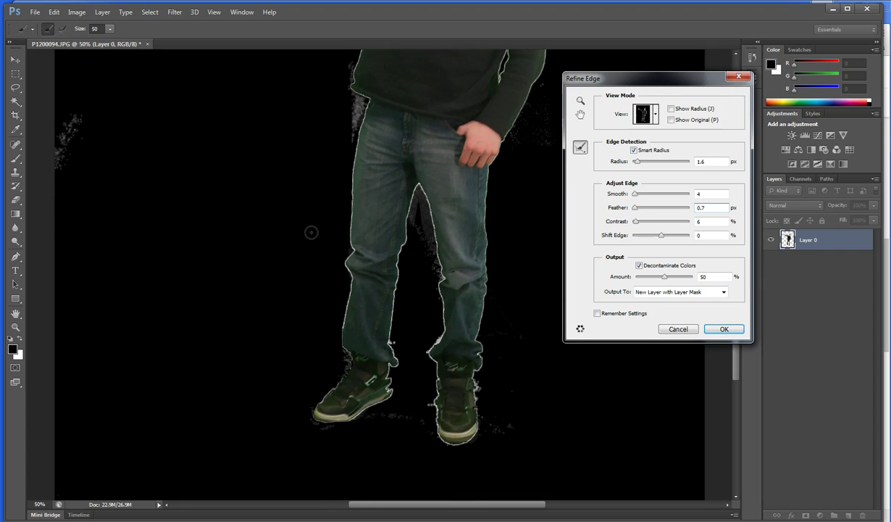
# Step: Refine the outline of the head, hair and pointing hand, then zoom in on the sweater edge
pyautogui.scroll(5, 311, 232)
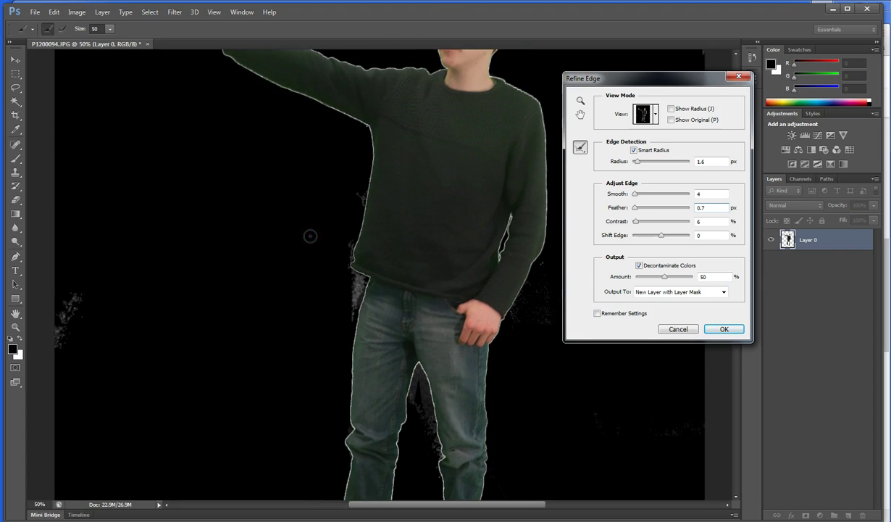
pyautogui.scroll(2, 310, 235)
pyautogui.moveTo(341, 326)
pyautogui.mouseDown()
pyautogui.moveTo(366, 352)
pyautogui.moveTo(341, 323)
pyautogui.moveTo(350, 332)
pyautogui.mouseUp()
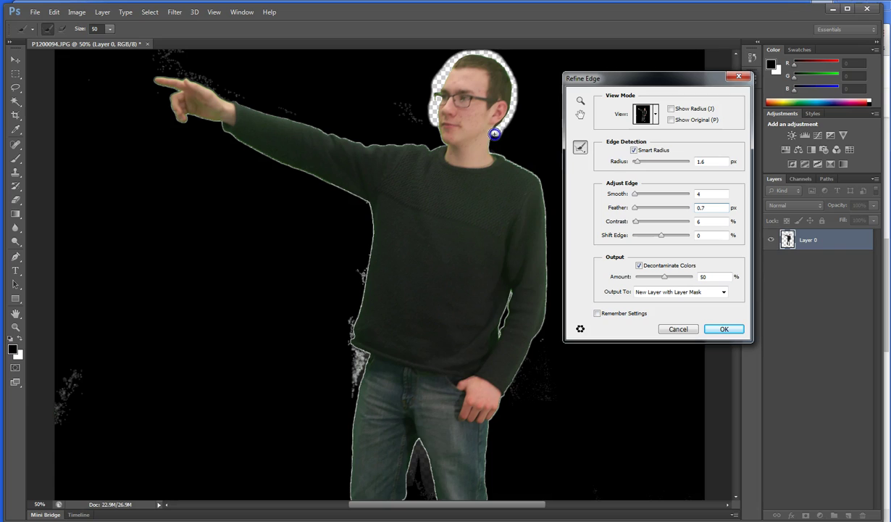
pyautogui.moveTo(498, 144)
pyautogui.mouseDown()
pyautogui.moveTo(497, 153)
pyautogui.moveTo(418, 149)
pyautogui.moveTo(422, 125)
pyautogui.moveTo(270, 94)
pyautogui.moveTo(227, 96)
pyautogui.moveTo(189, 78)
pyautogui.mouseUp()
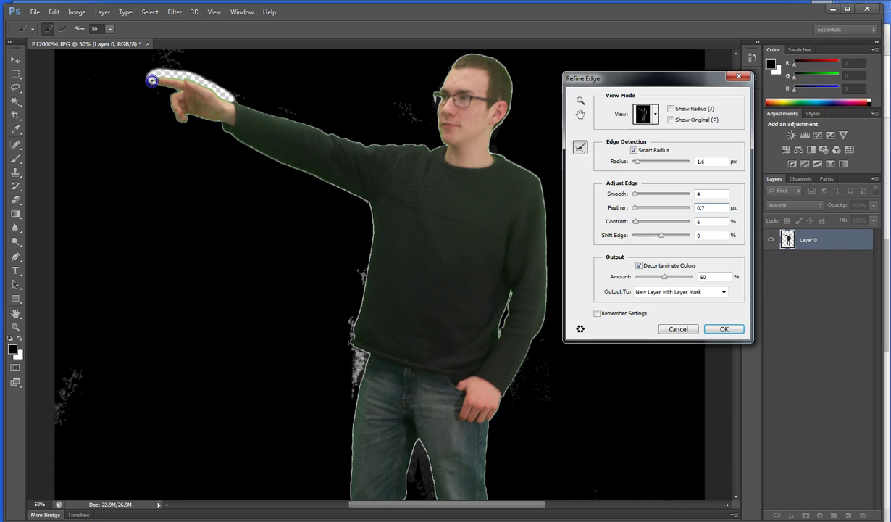
pyautogui.moveTo(96, 131); pyautogui.dragTo(215, 125)
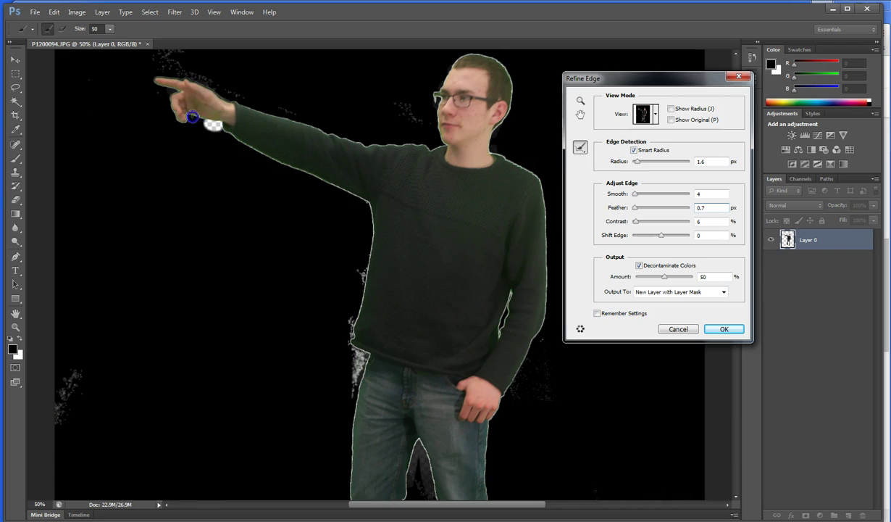
pyautogui.moveTo(172, 176)
pyautogui.mouseDown()
pyautogui.moveTo(254, 201)
pyautogui.moveTo(520, 181)
pyautogui.mouseUp()
pyautogui.hotkey('ctrl', '+')
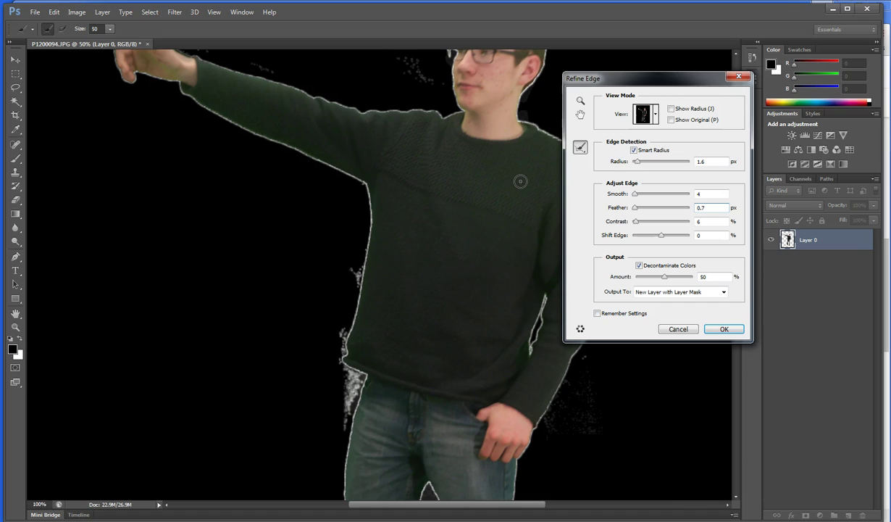
# Step: Apply Refine Edge to produce the masked Layer 0 copy, then zoom out to 50% to check the cutout
pyautogui.click(724, 329)
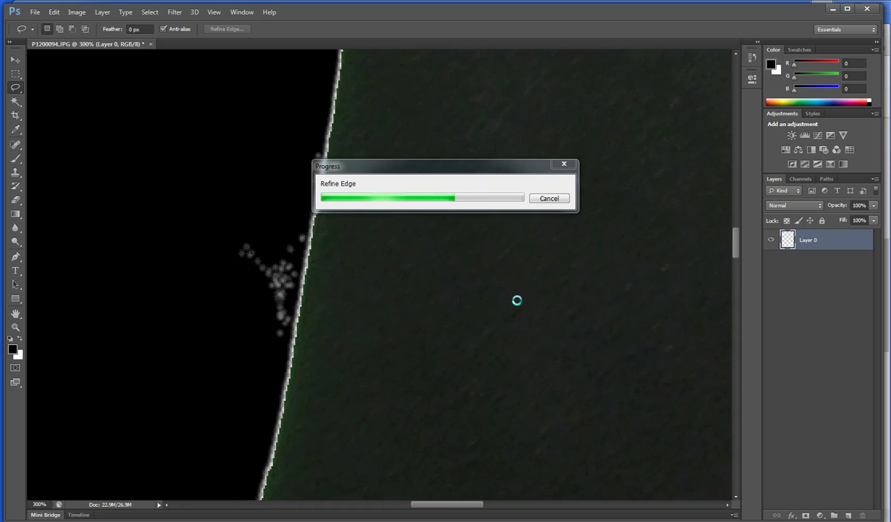
pyautogui.hotkey('ctrl', '-')
pyautogui.hotkey('ctrl', '-')
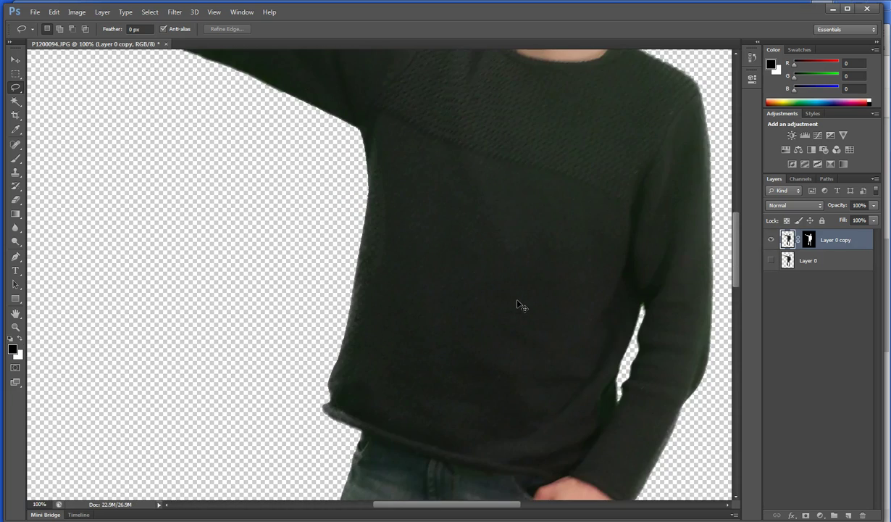
pyautogui.hotkey('ctrl', '-')
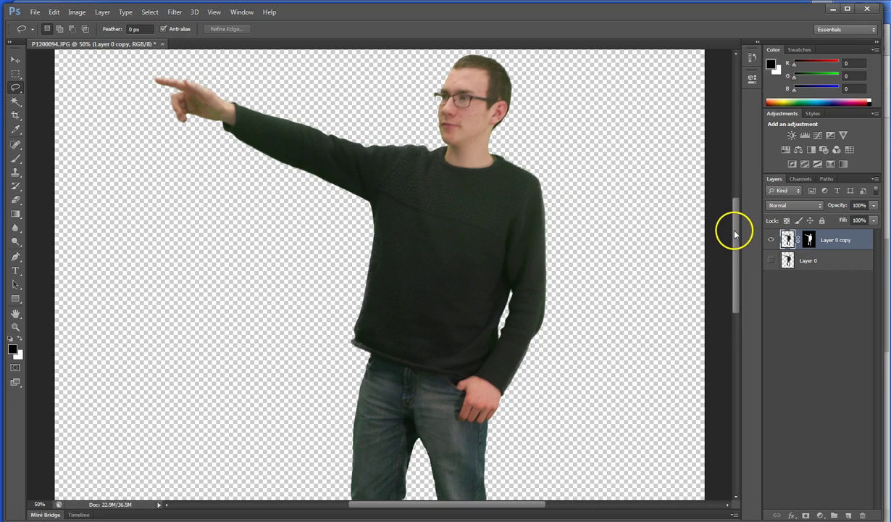
pyautogui.moveTo(735, 234); pyautogui.dragTo(734, 297)
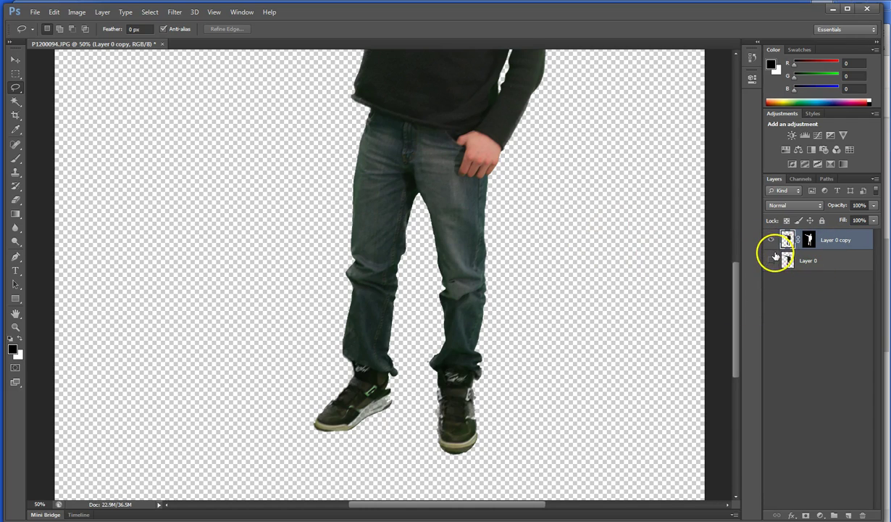
# Step: Select Layer 0 together with Layer 0 copy and merge them into one layer
pyautogui.keyDown('shift'); pyautogui.click(820, 264); pyautogui.keyUp('shift')
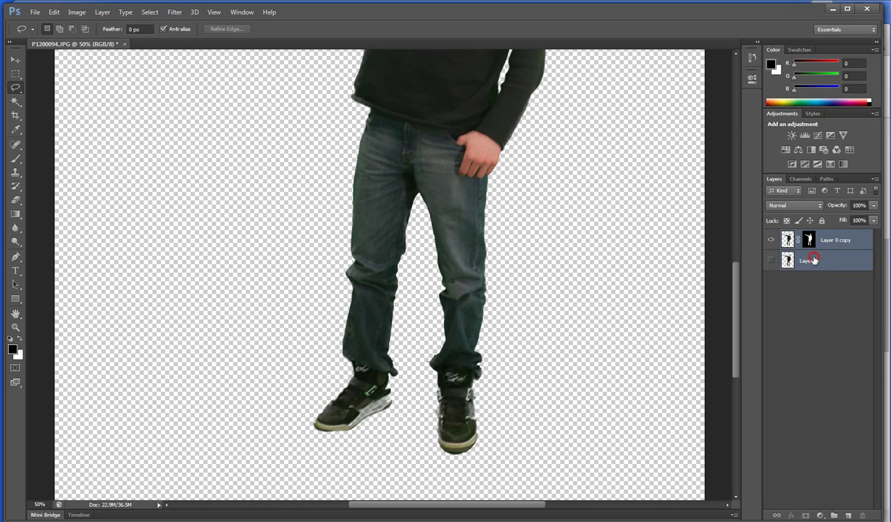
pyautogui.rightClick(813, 259)
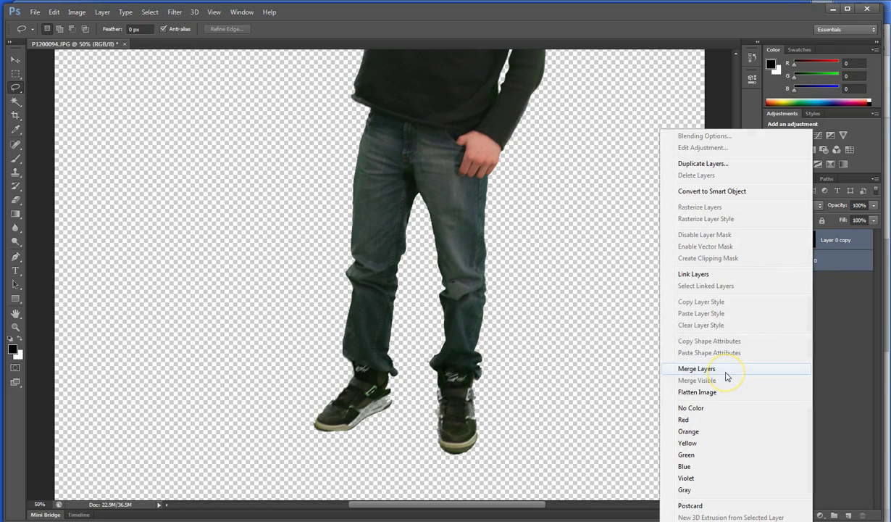
pyautogui.press('Escape')
pyautogui.moveTo(815, 245)
pyautogui.mouseDown()
pyautogui.moveTo(803, 219)
pyautogui.moveTo(823, 237)
pyautogui.moveTo(806, 239)
pyautogui.moveTo(822, 245)
pyautogui.moveTo(788, 219)
pyautogui.moveTo(806, 258)
pyautogui.moveTo(816, 259)
pyautogui.mouseUp()
pyautogui.rightClick(816, 260)
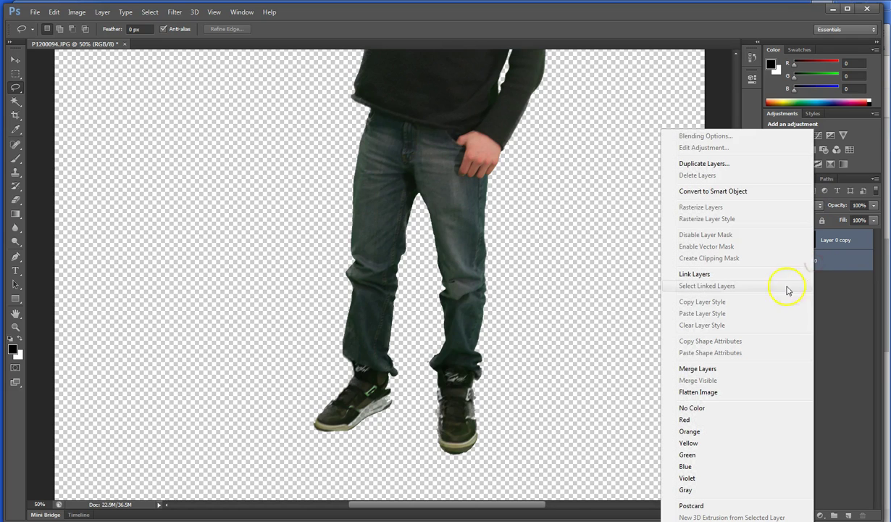
pyautogui.click(710, 369)
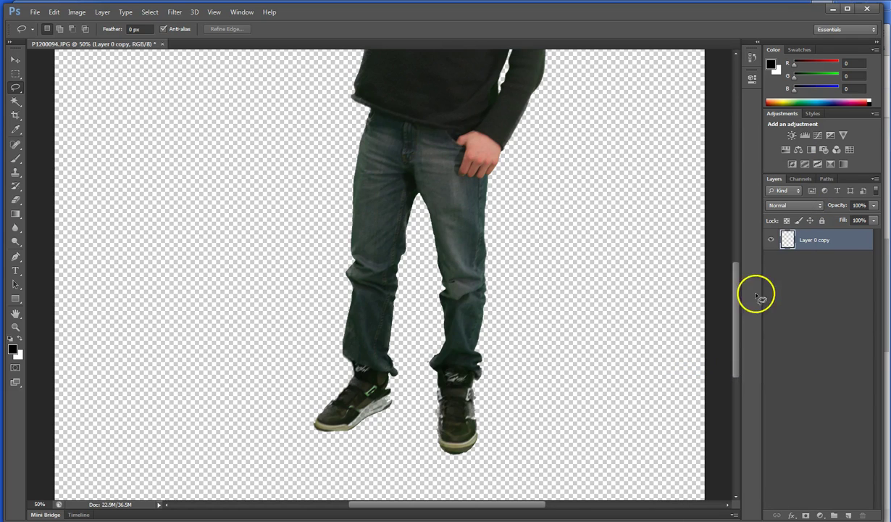
pyautogui.scroll(-1, 584, 256)
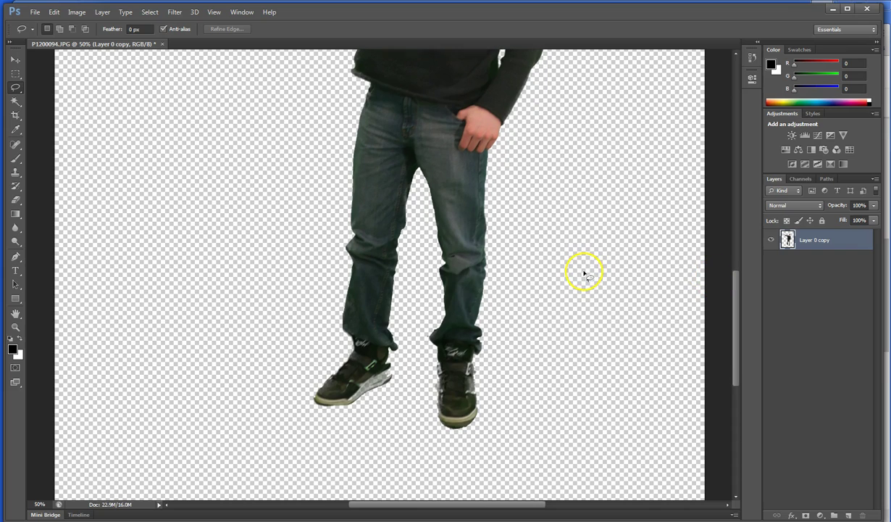
pyautogui.scroll(5, 583, 265)
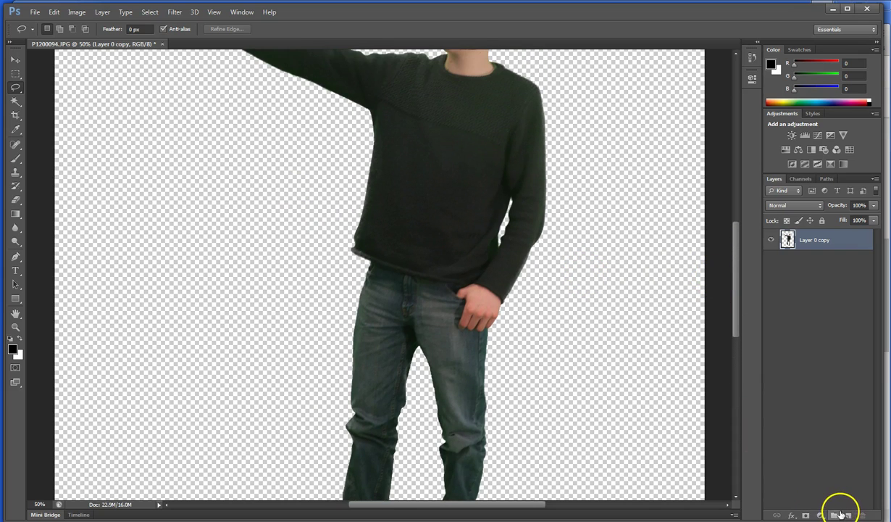
# Step: Open Gradient 3.jpg and drag it with the Move tool onto the P1200094 document
pyautogui.click(34, 11)
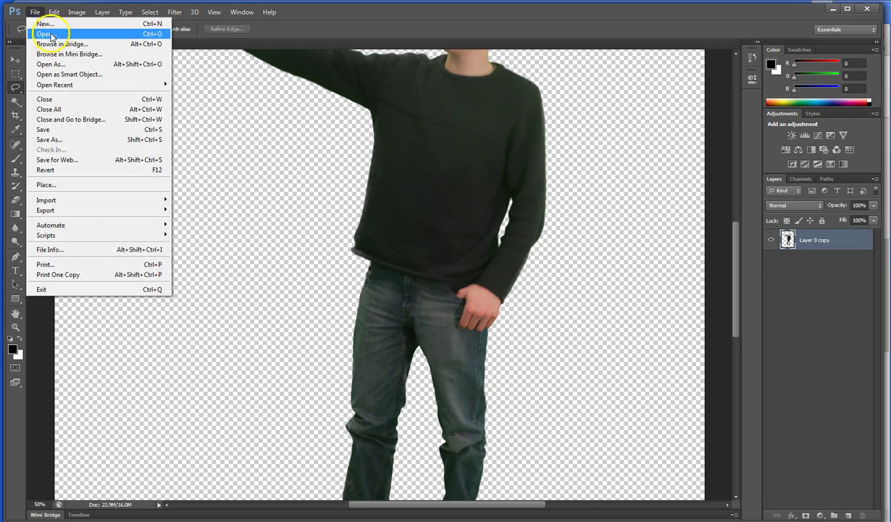
pyautogui.click(45, 34)
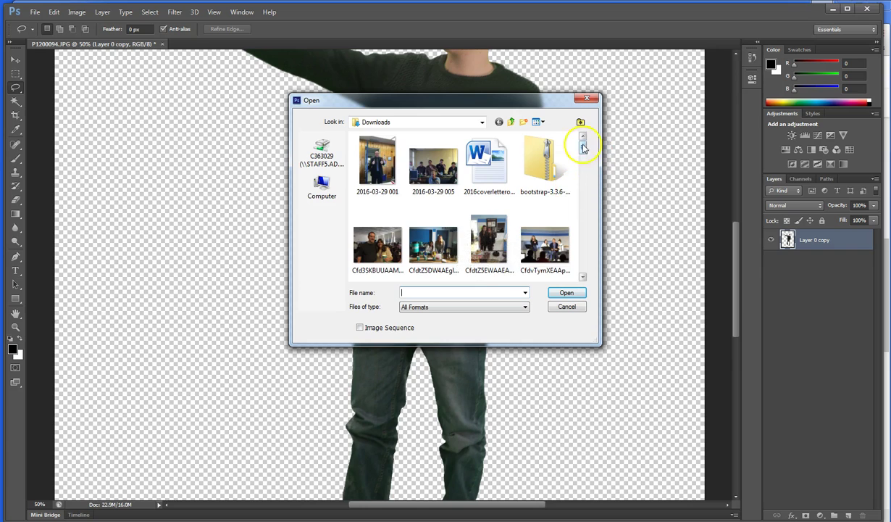
pyautogui.scroll(-3, 546, 195)
pyautogui.doubleClick(546, 196)
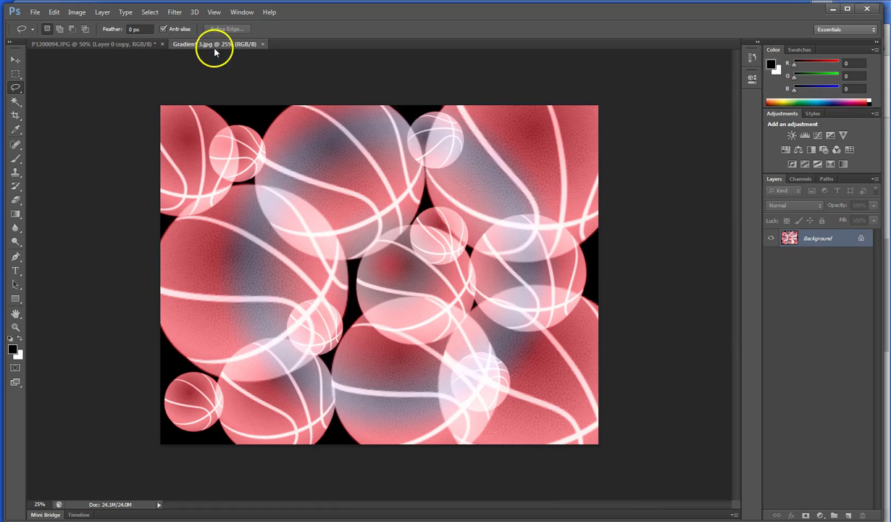
pyautogui.click(15, 59)
pyautogui.moveTo(362, 229); pyautogui.dragTo(206, 173)
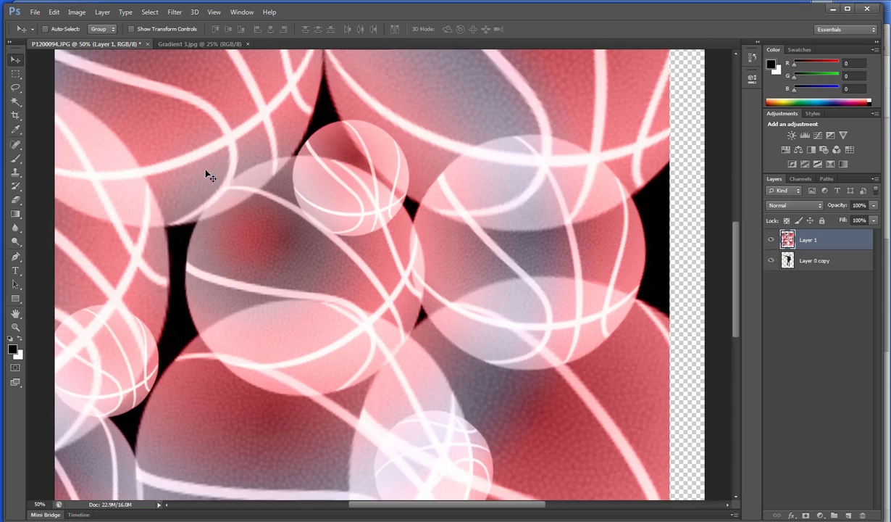
# Step: Move the basketball Layer 1 below Layer 0 copy and shift the pattern up and left
pyautogui.moveTo(459, 259); pyautogui.dragTo(518, 260)
pyautogui.moveTo(790, 240); pyautogui.dragTo(798, 261)
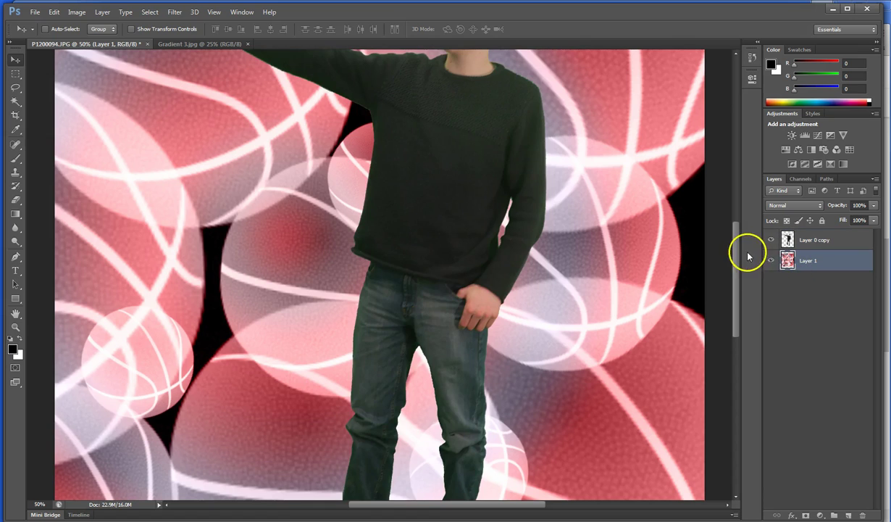
pyautogui.moveTo(738, 254); pyautogui.dragTo(732, 219)
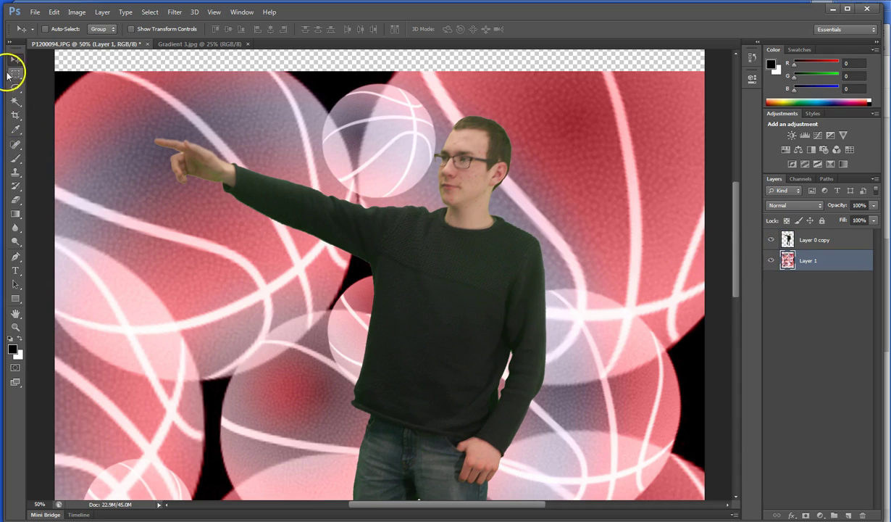
pyautogui.click(465, 297)
pyautogui.moveTo(465, 297); pyautogui.dragTo(450, 250)
pyautogui.hotkey('alt', ']')
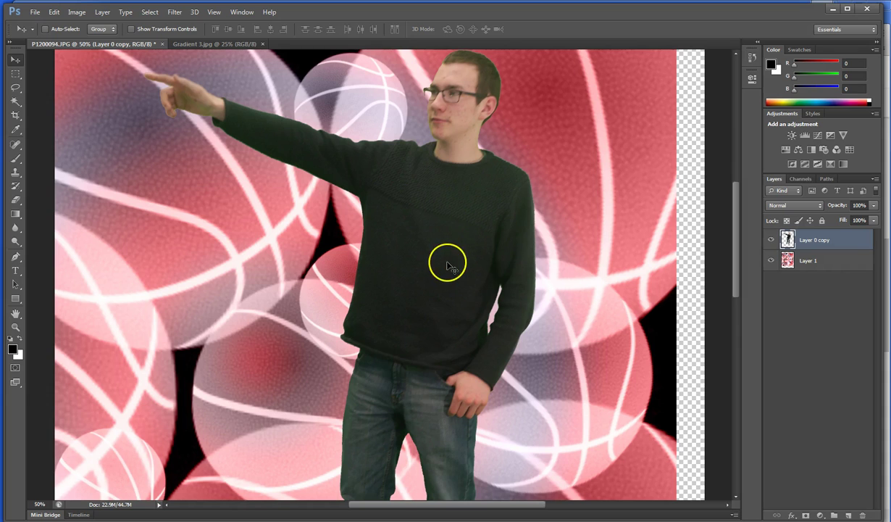
# Step: Free Transform the man's layer to rotate it and shrink it slightly
pyautogui.hotkey('ctrl', 't')
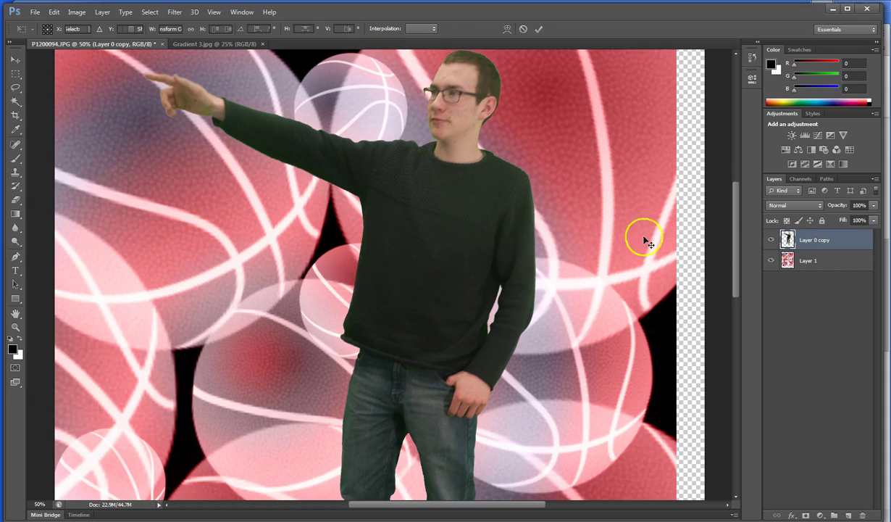
pyautogui.moveTo(736, 229); pyautogui.dragTo(742, 194)
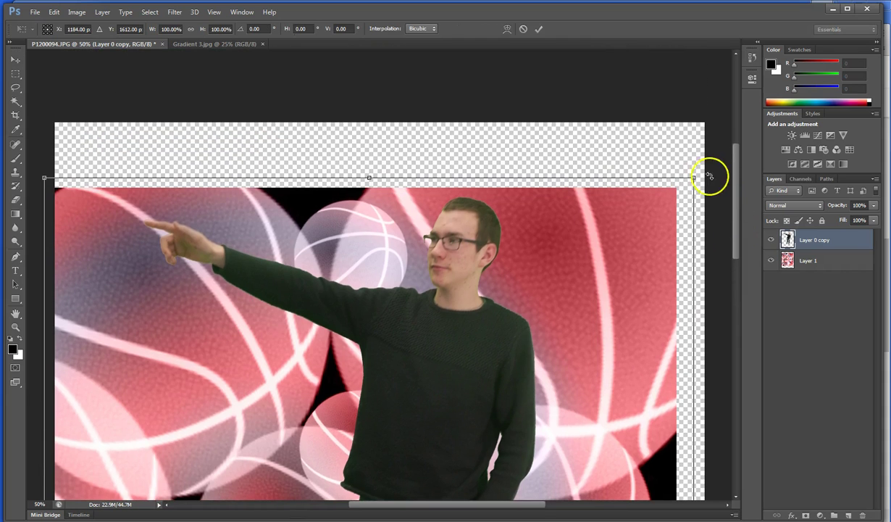
pyautogui.moveTo(690, 166); pyautogui.dragTo(592, 170)
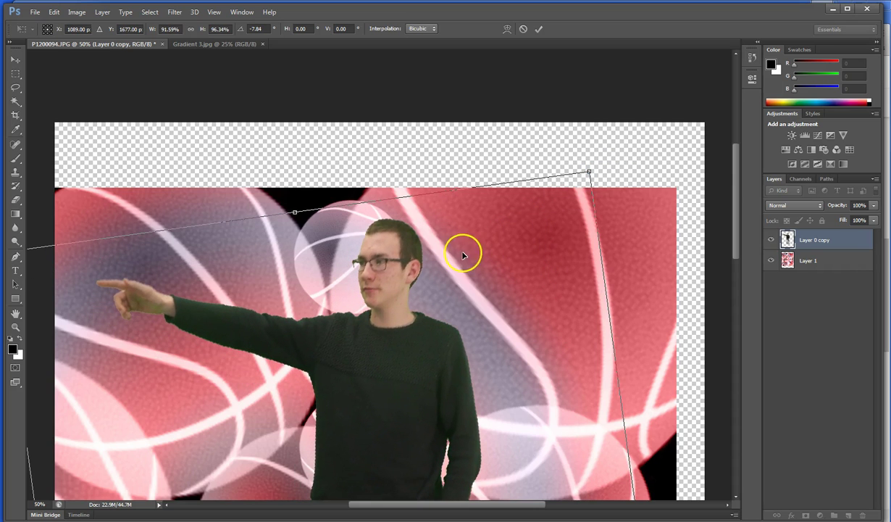
# Step: Switch the transform to Warp, adjust the man's shape, and commit it
pyautogui.rightClick(436, 275)
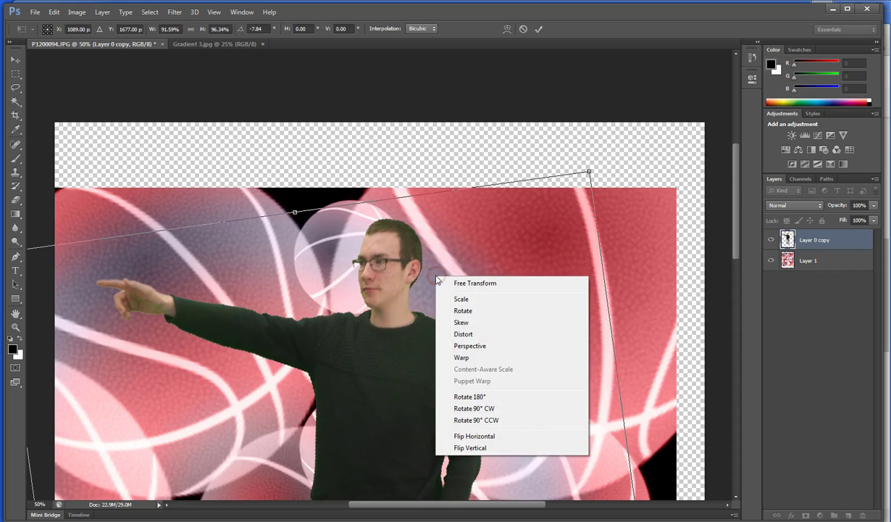
pyautogui.click(461, 358)
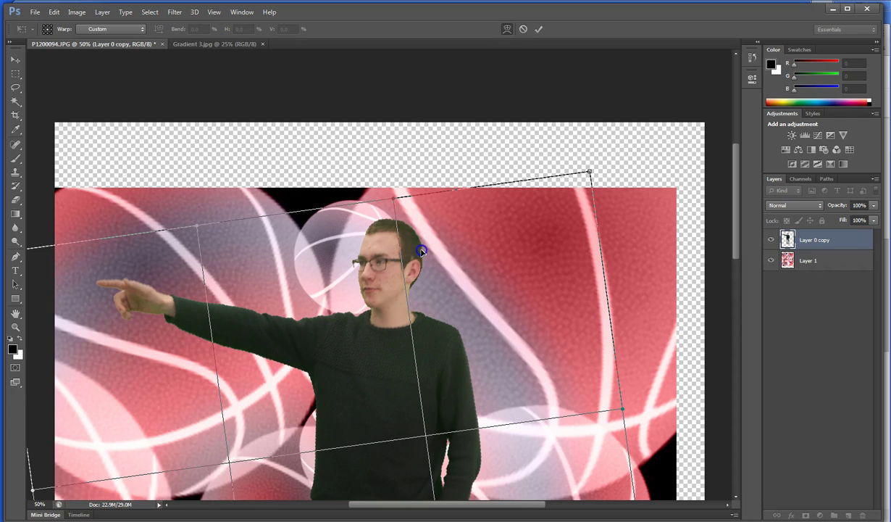
pyautogui.moveTo(405, 257); pyautogui.dragTo(456, 240)
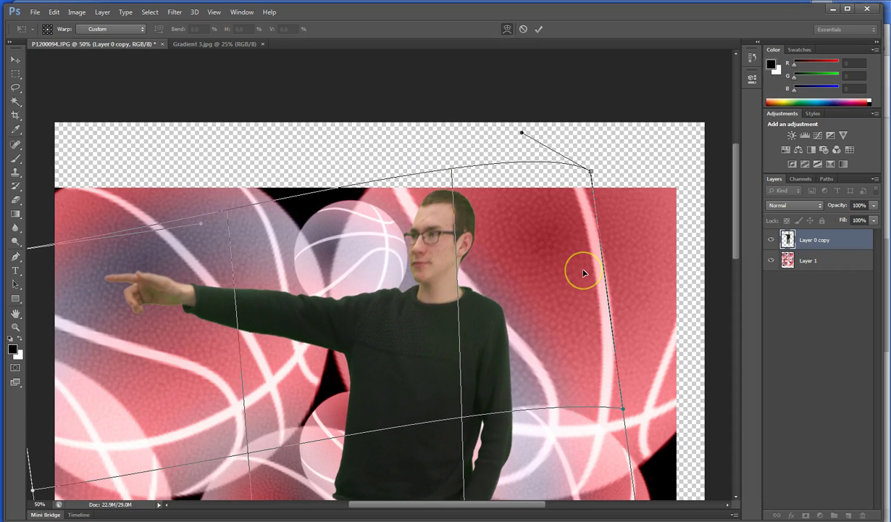
pyautogui.hotkey('ctrl', 'z')
pyautogui.rightClick(584, 272)
pyautogui.press('Escape')
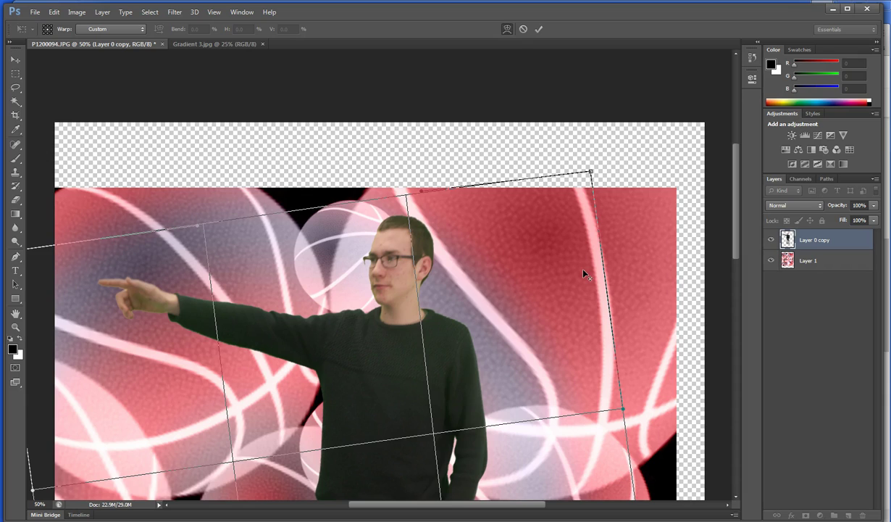
pyautogui.click(607, 278)
pyautogui.press('Return')
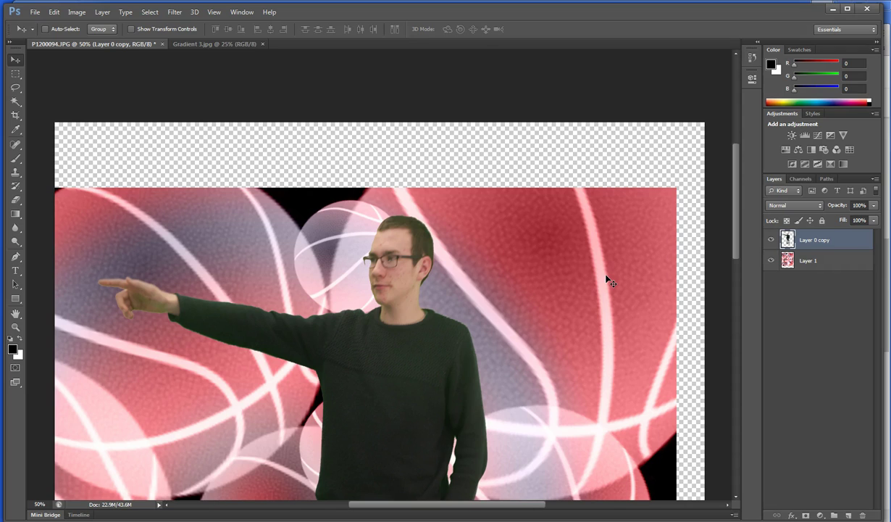